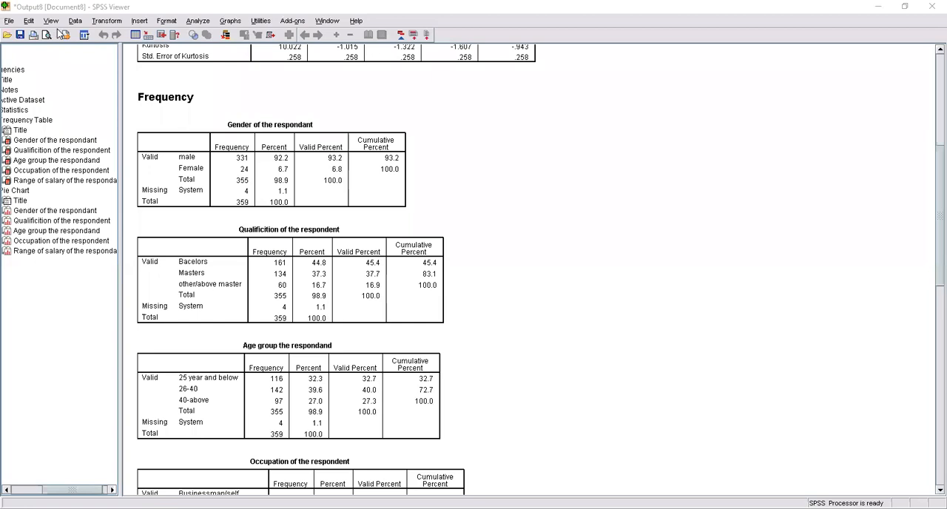
Step: Run the Frequencies analysis on the five demographic variables with the existing settings
left_click(206, 23)
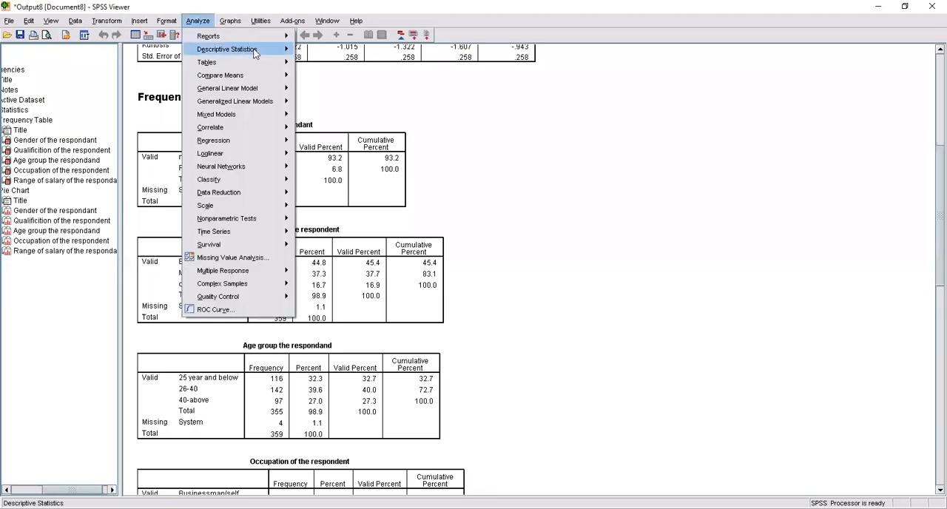
mouse_move(255, 53)
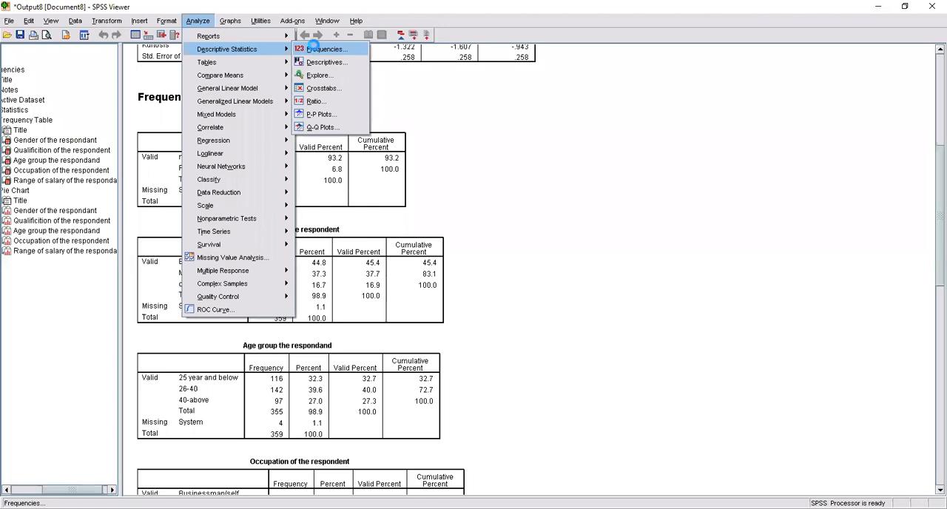
left_click(316, 49)
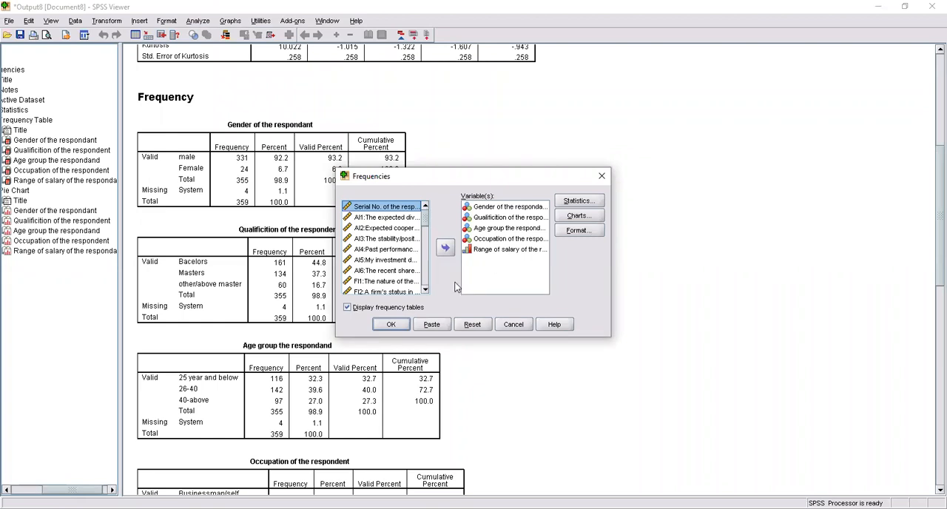
left_click(392, 324)
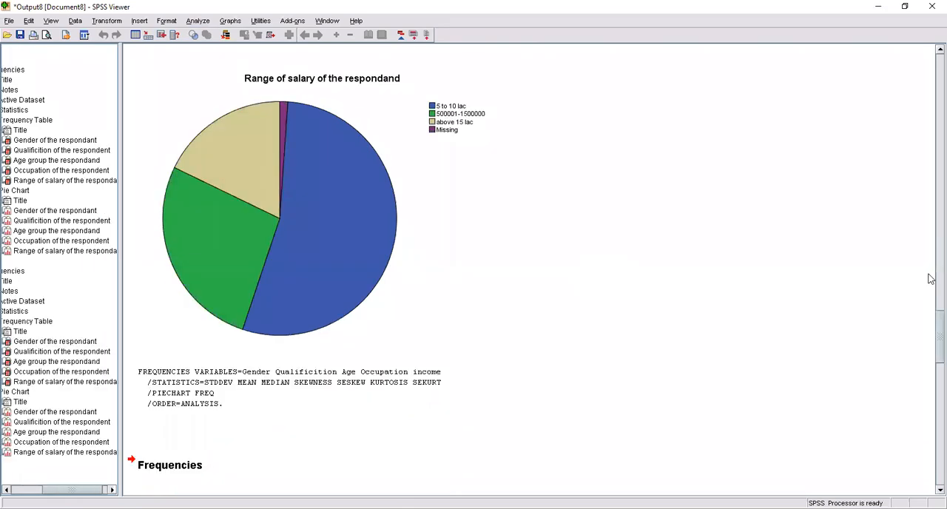
Step: Close the Output8 document without saving its contents
left_click(931, 6)
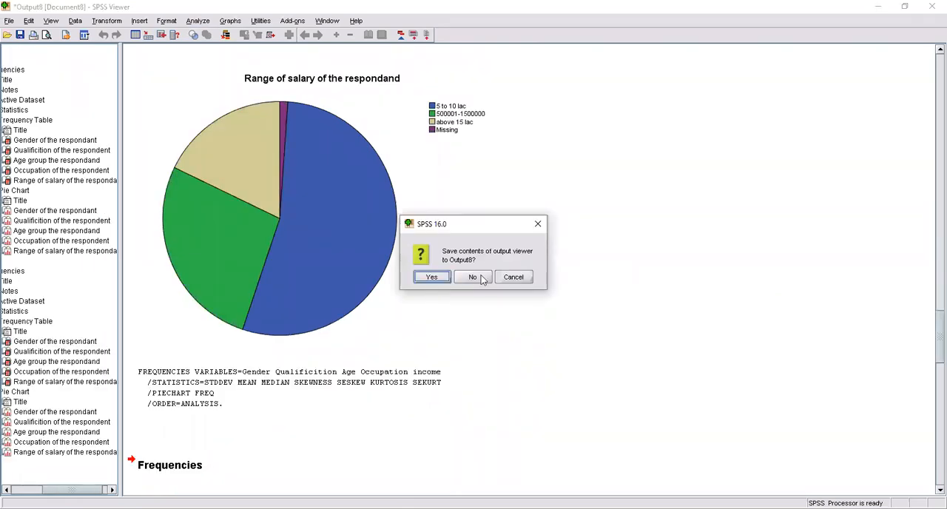
left_click(481, 277)
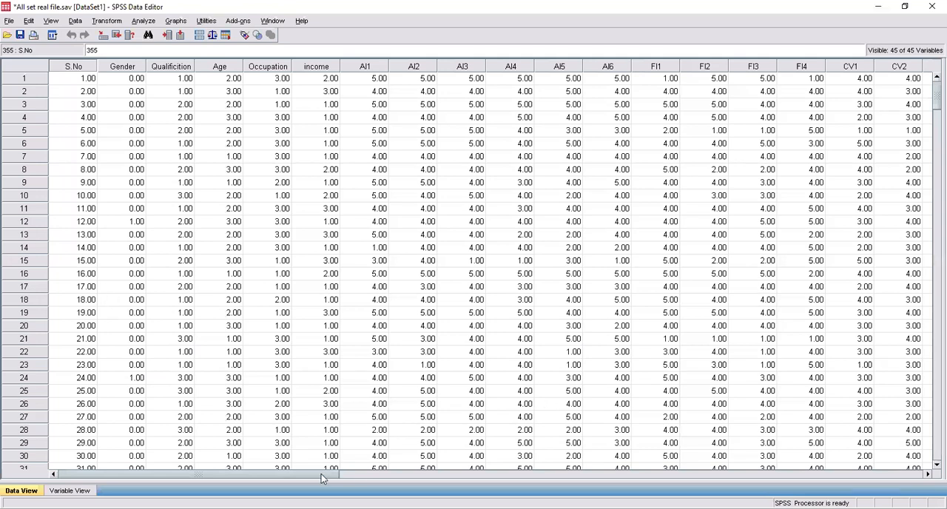
Step: Examine the dataset's columns, the variable definitions and the measurement level of the Gender variable
left_click_drag(321, 478, 458, 478)
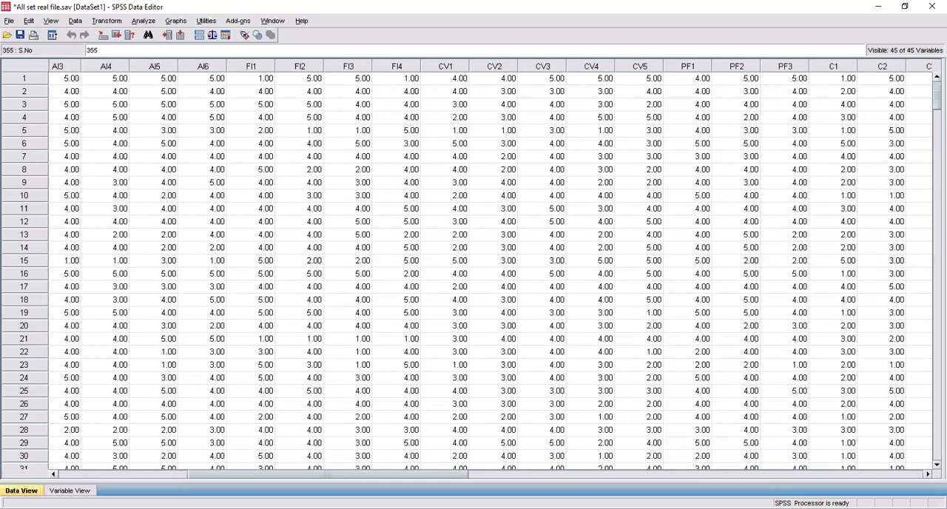
left_click(70, 491)
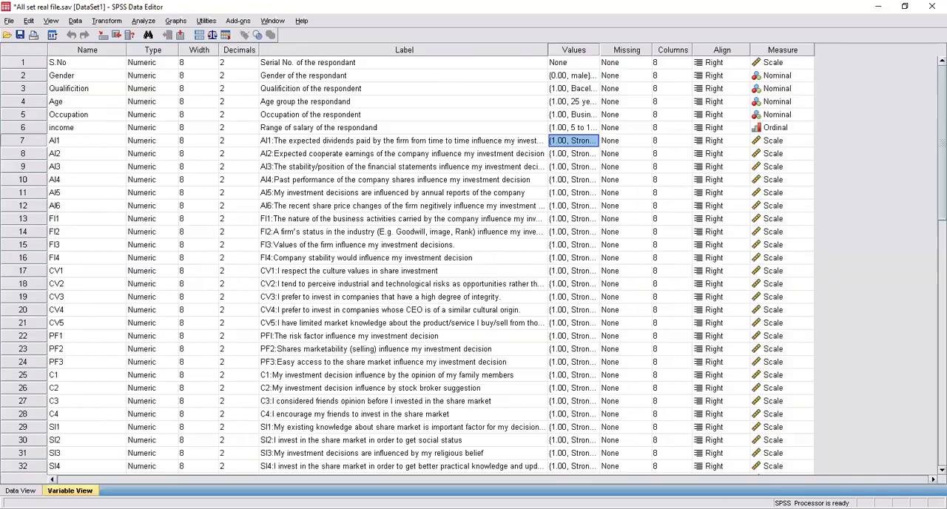
left_click(762, 77)
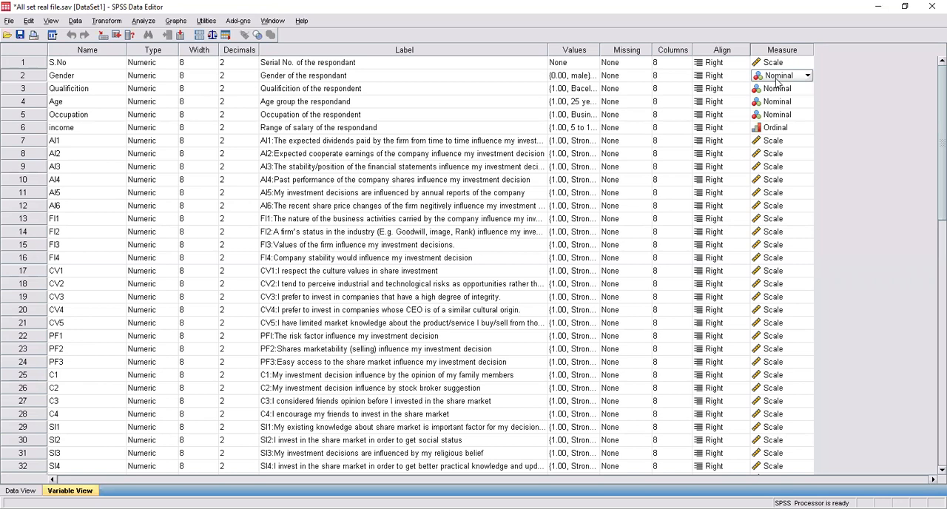
left_click(776, 77)
left_click(776, 80)
Step: Run Frequencies on the five demographic variables with mean, median, standard deviation, skewness and kurtosis
left_click(144, 21)
mouse_move(201, 50)
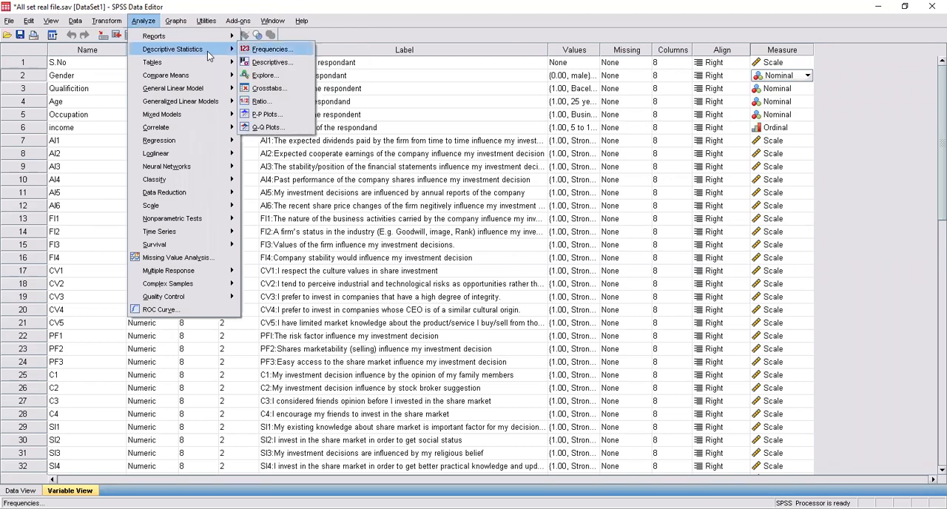
left_click(270, 48)
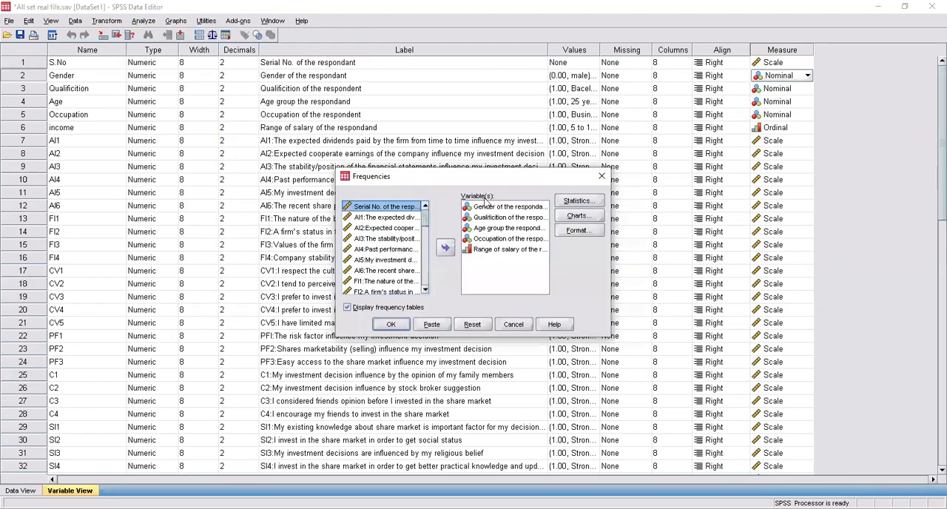
left_click(570, 203)
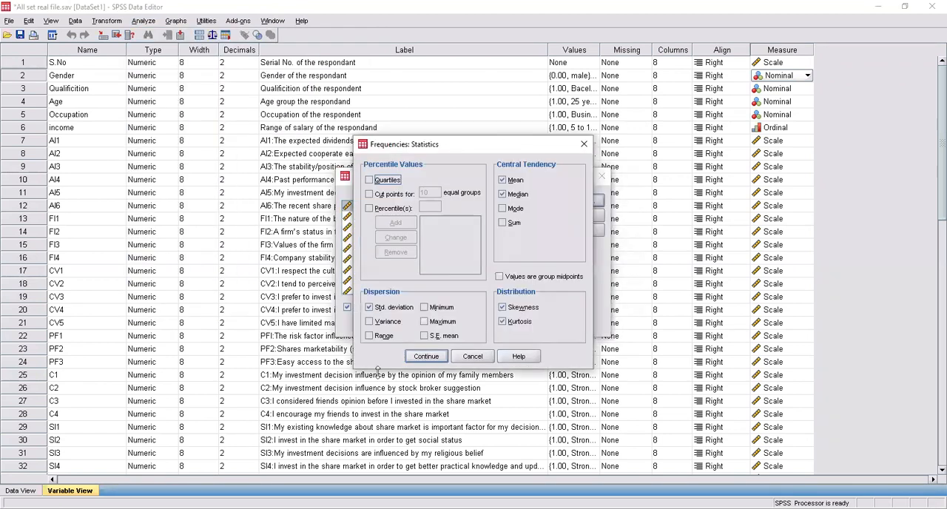
left_click(436, 357)
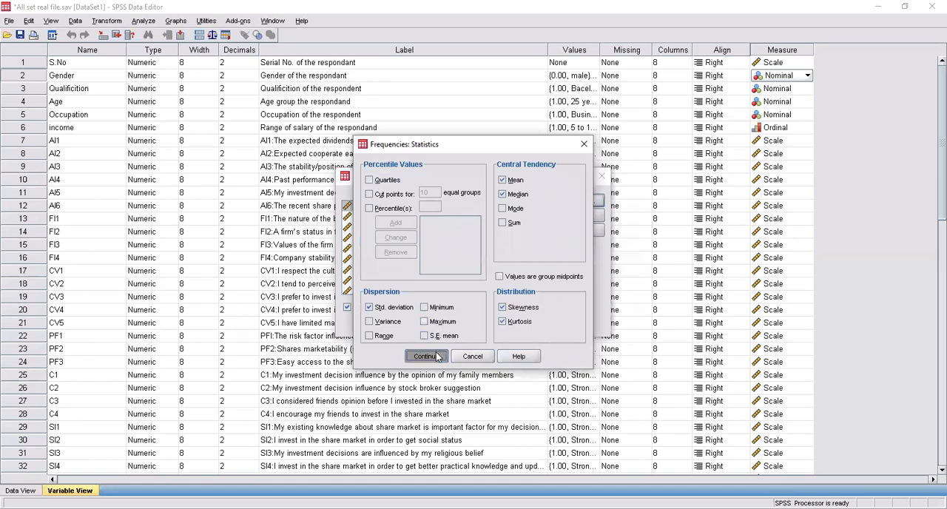
left_click(393, 327)
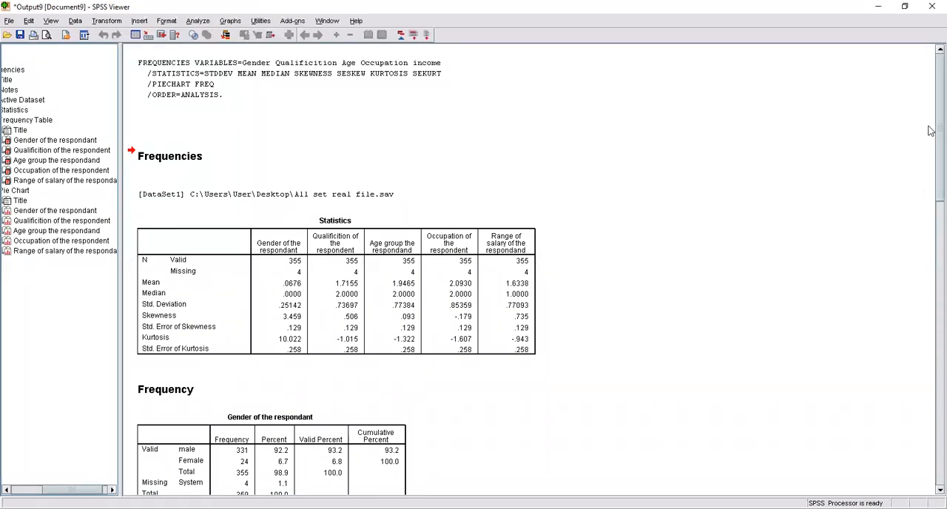
Step: Rerun Frequencies for the same five demographic variables with pie charts based on frequencies
scroll(930, 163, "down", 5)
scroll(930, 215, "down", 4)
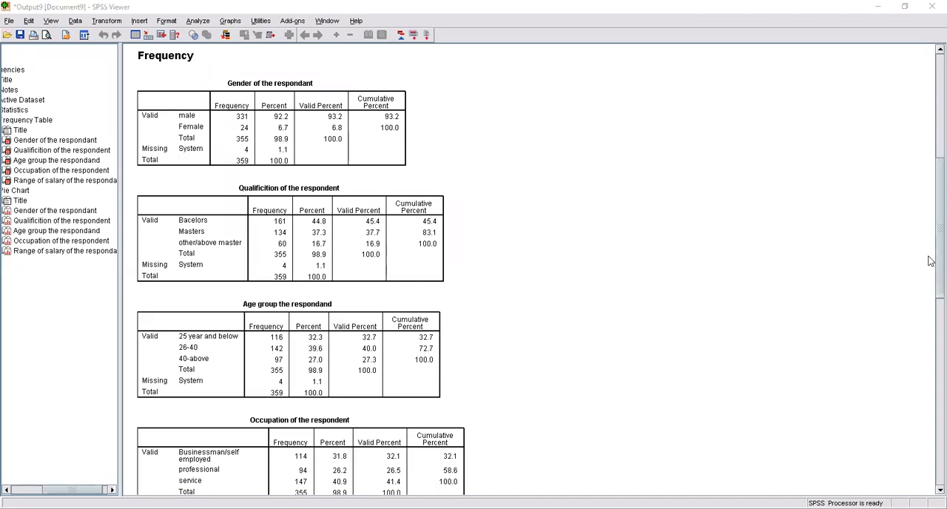
mouse_move(929, 256)
left_mouse_down()
mouse_move(929, 351)
mouse_move(929, 265)
mouse_move(929, 275)
left_mouse_up()
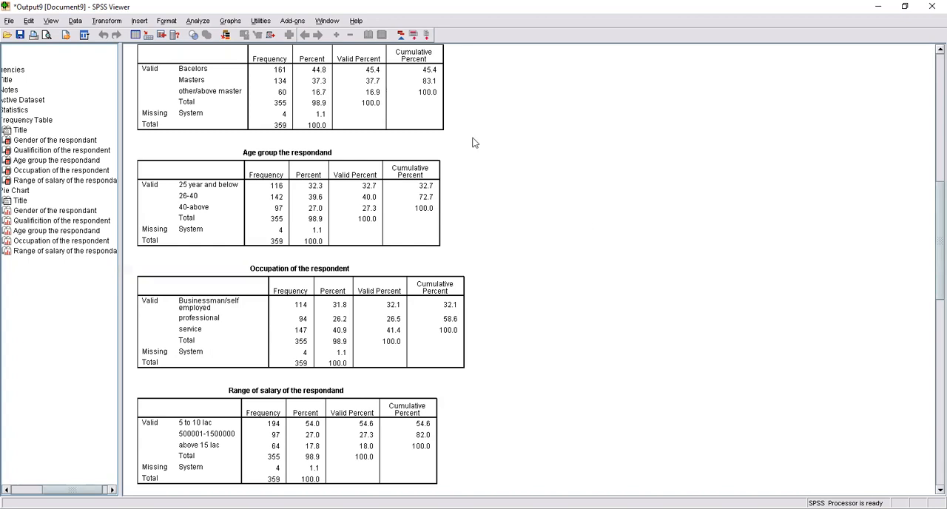
left_click(197, 23)
mouse_move(222, 49)
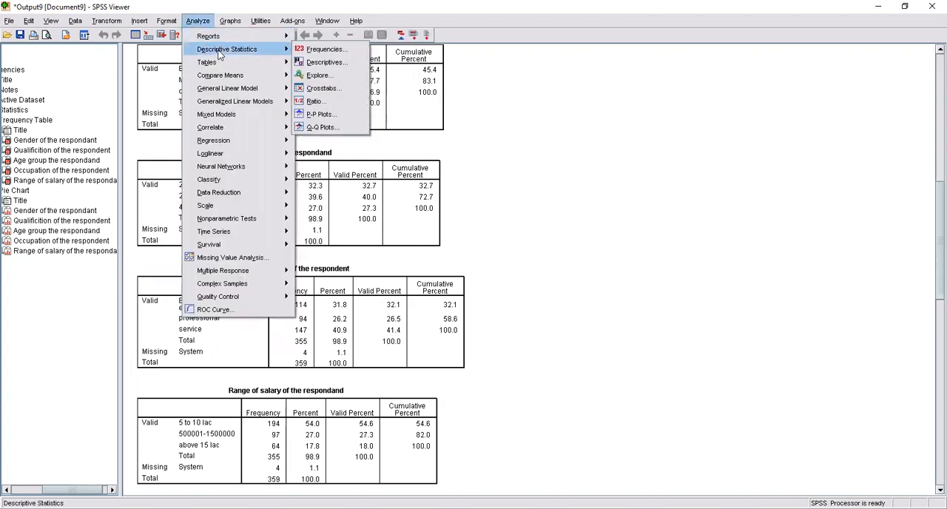
left_click(316, 53)
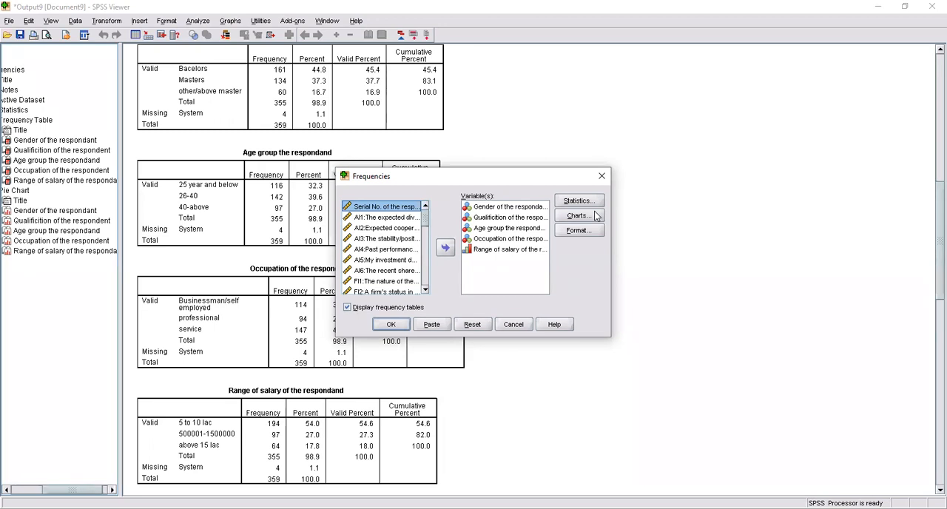
left_click(596, 215)
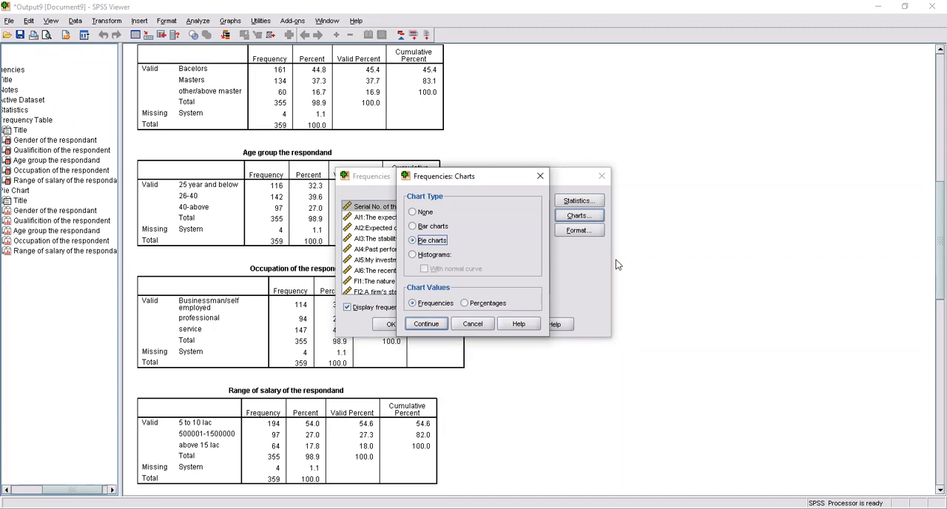
left_click(412, 213)
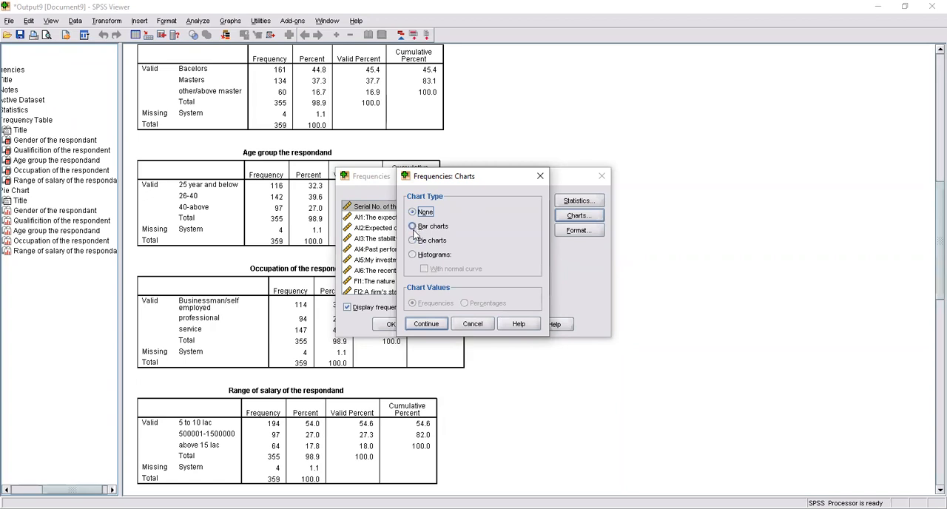
left_click(415, 226)
left_click(415, 240)
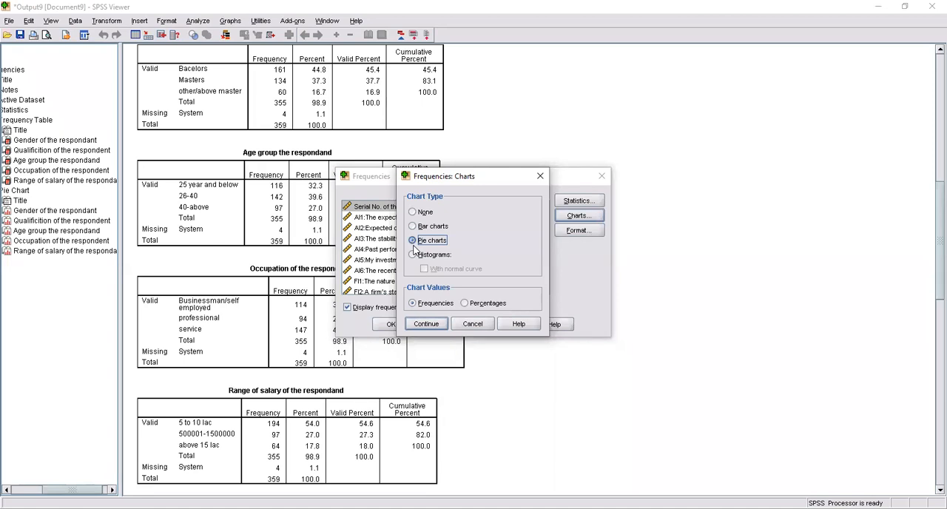
left_click(434, 326)
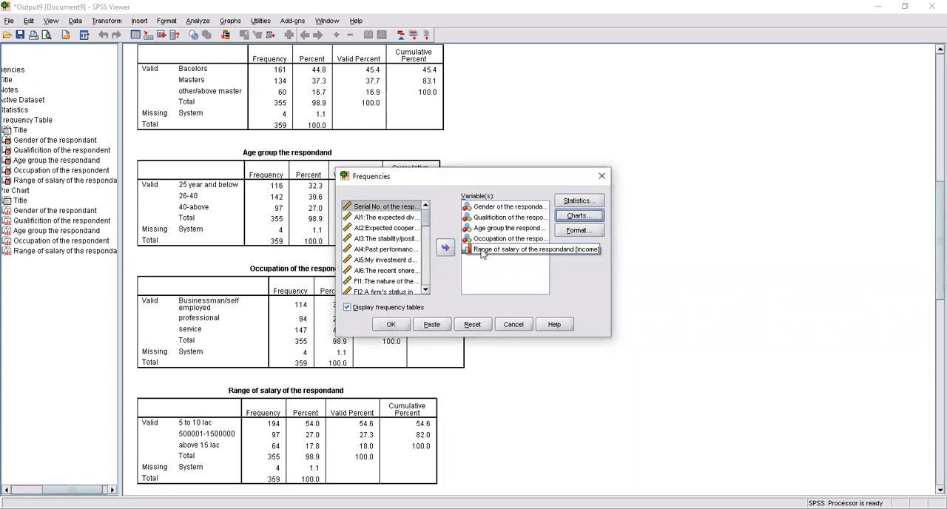
left_click(391, 324)
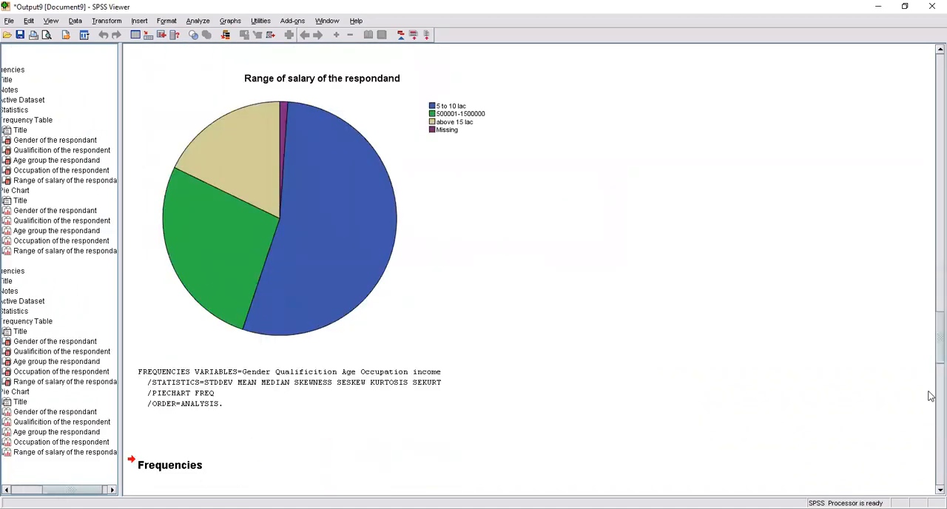
Step: Examine the pie charts of the demographic variables in the output, back to the gender chart
scroll(930, 360, "up", 2)
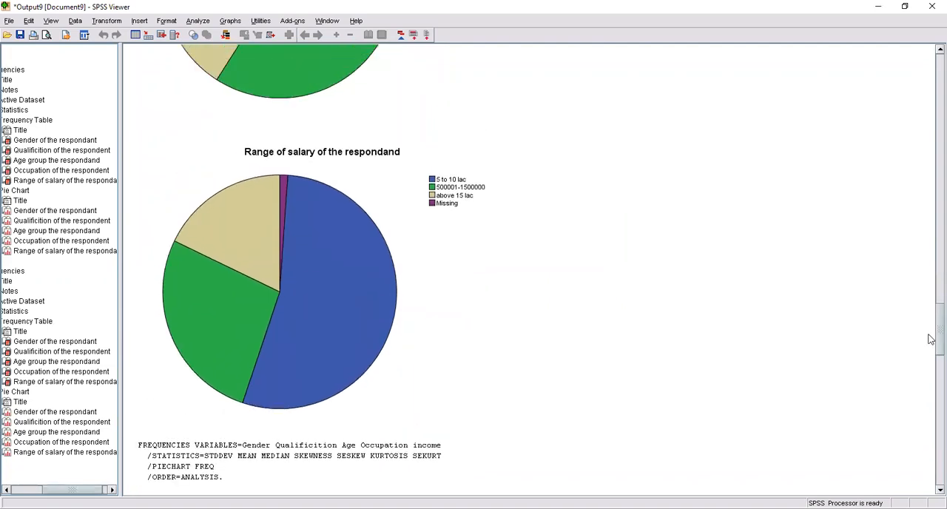
scroll(931, 339, "up", 12)
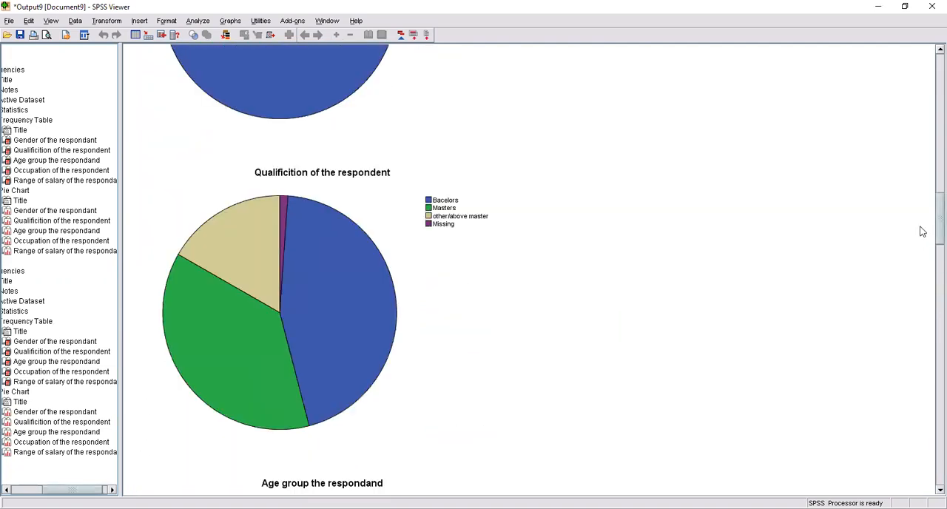
scroll(921, 231, "up", 10)
scroll(912, 211, "down", 3)
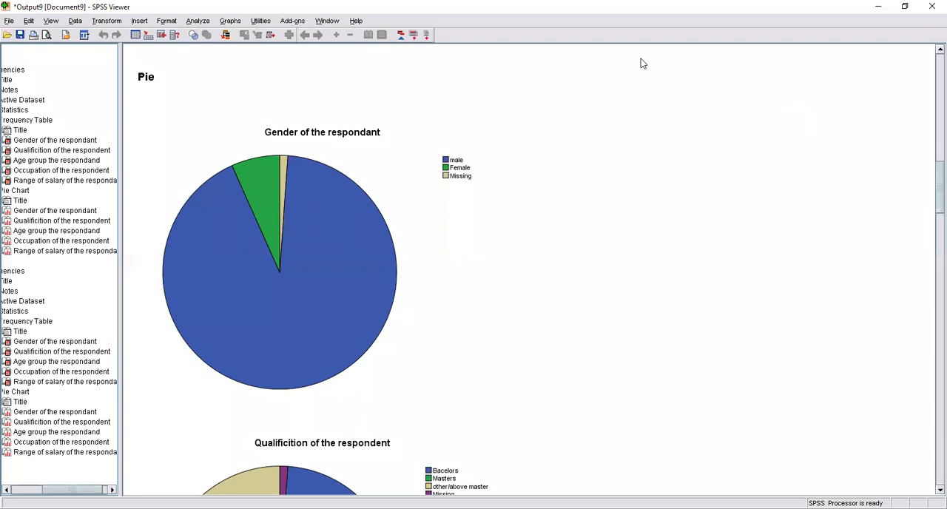
left_click(189, 26)
mouse_move(245, 49)
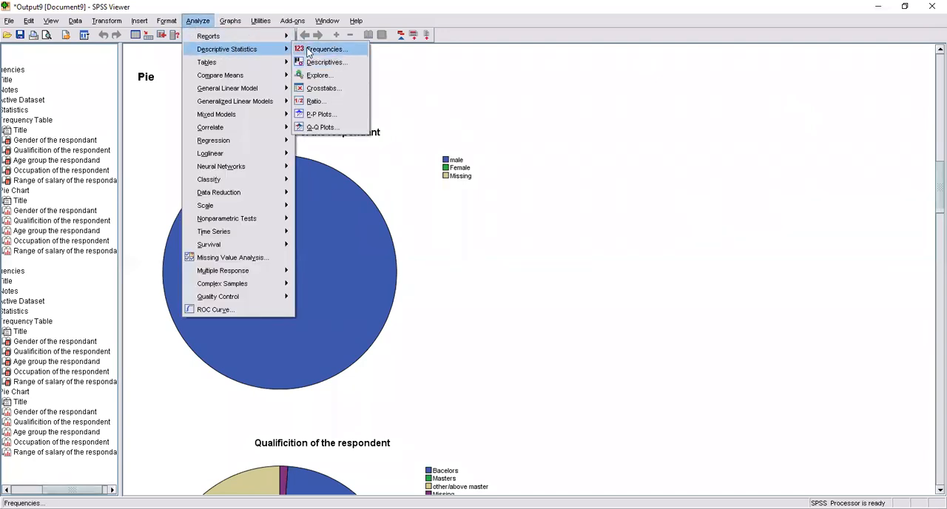
left_click(311, 50)
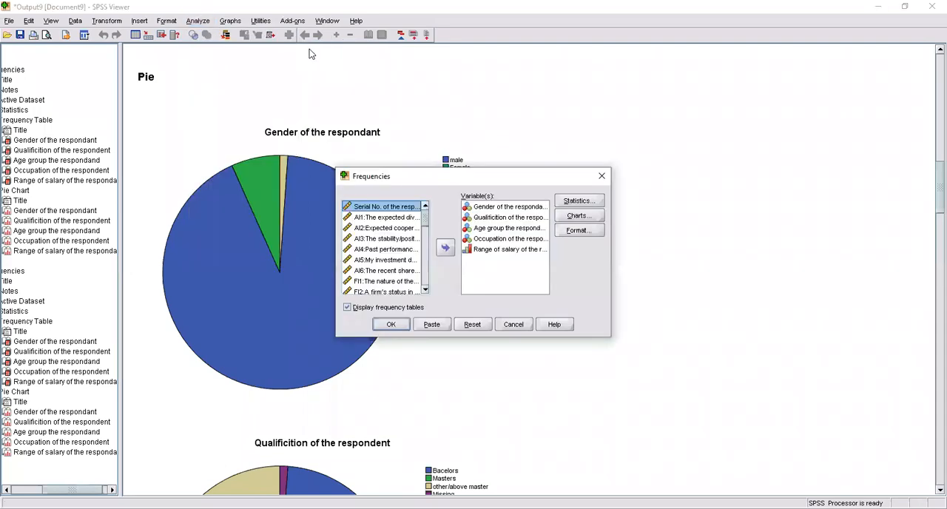
left_click(601, 178)
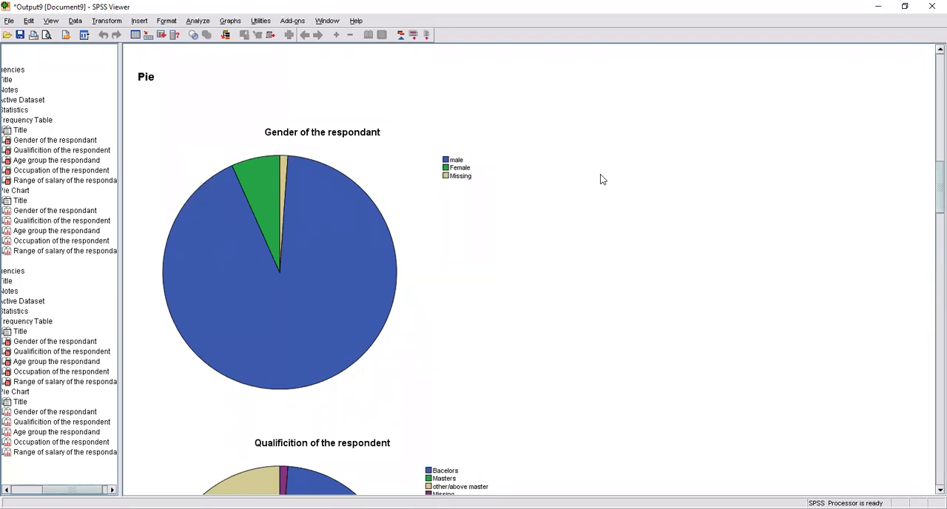
Step: Start a Descriptives analysis and remove all five demographic variables from its analysis list
left_click(196, 21)
mouse_move(259, 51)
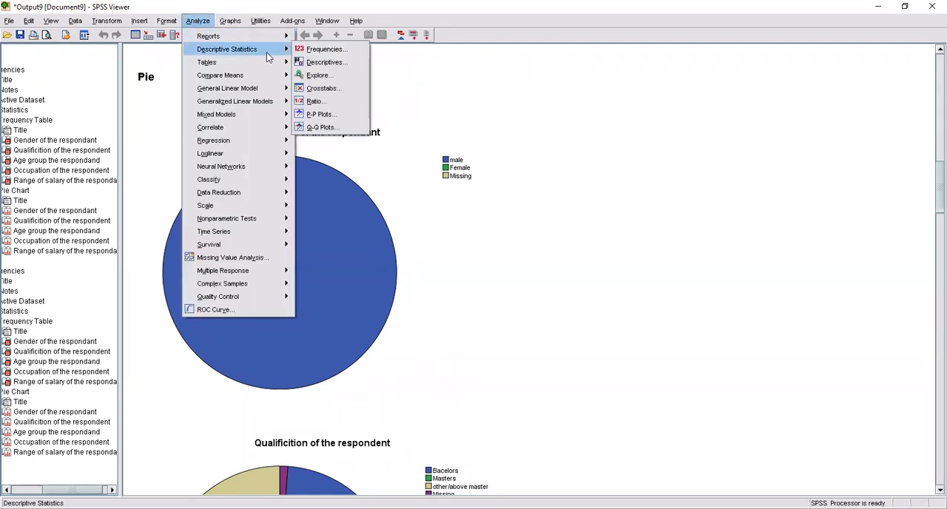
left_click(309, 64)
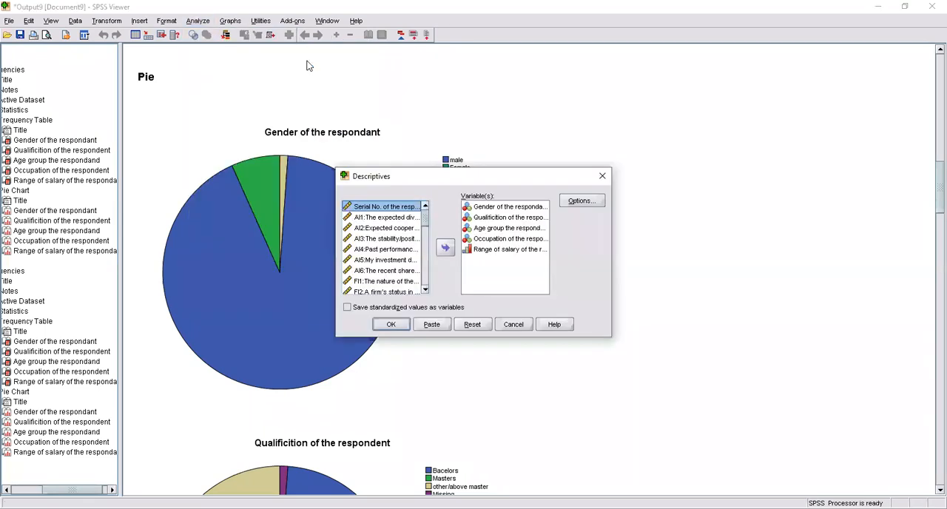
left_click(482, 231)
key("ctrl+a")
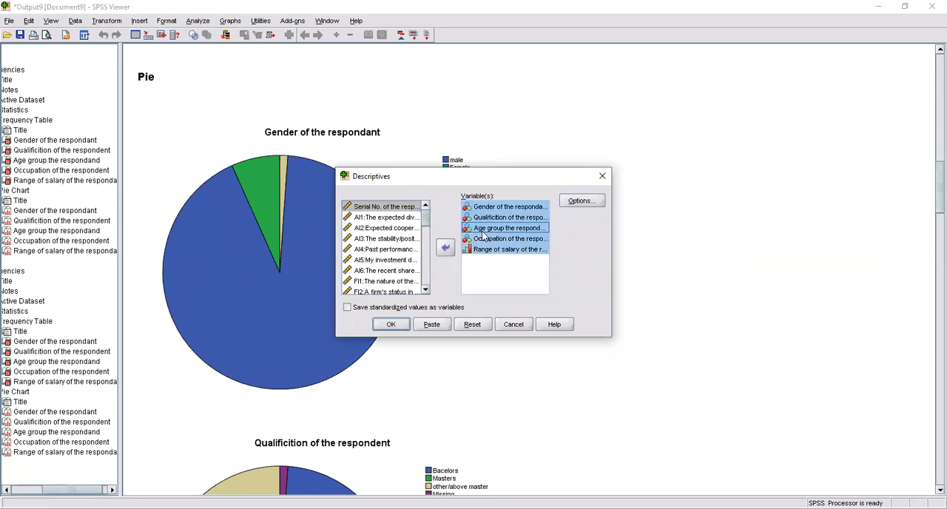
left_click(445, 248)
left_click(501, 258)
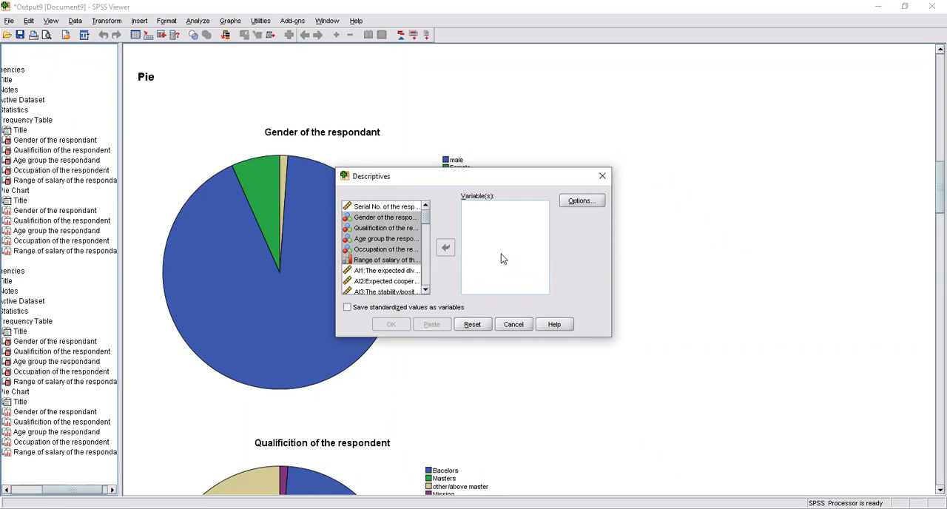
Step: Add gender, qualification, age group, occupation and salary range to the Descriptives analysis list
left_click(380, 252)
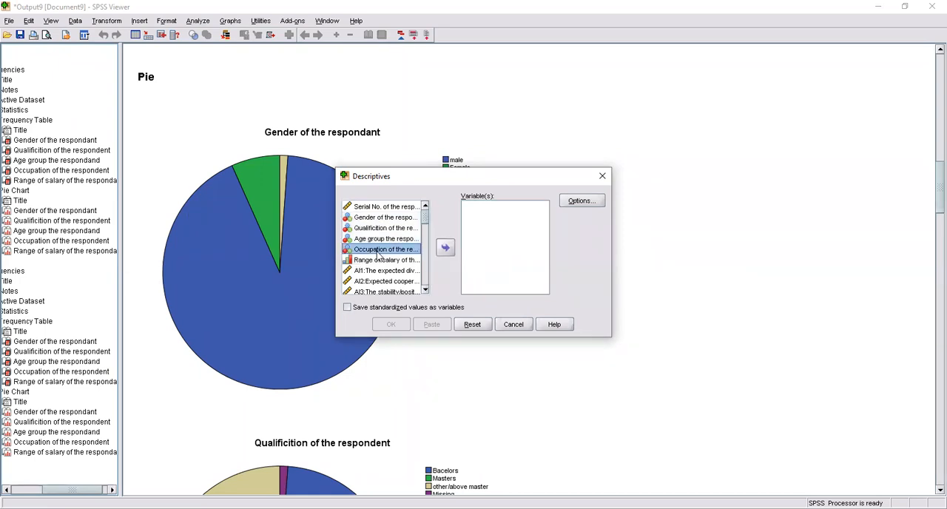
left_click(377, 219)
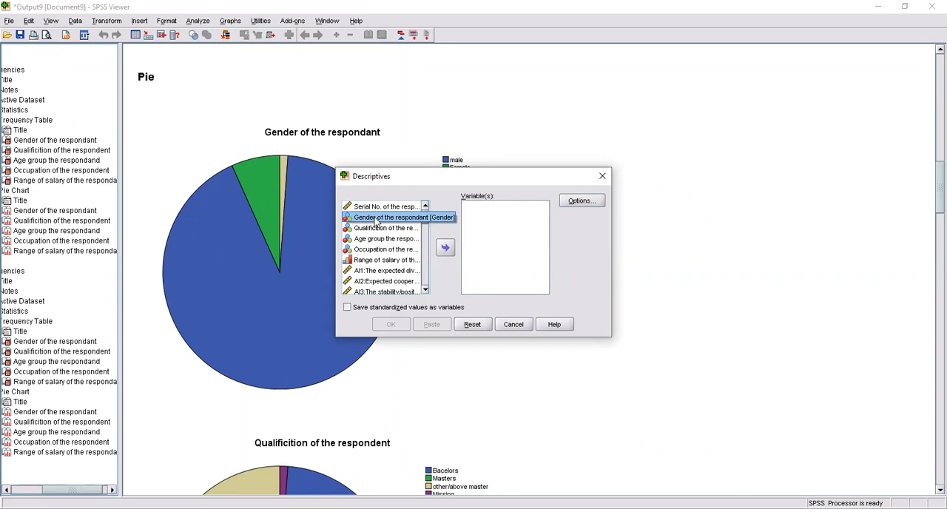
key("shift+Down")
key("shift+Down")
key("shift+Down")
key("shift+Down")
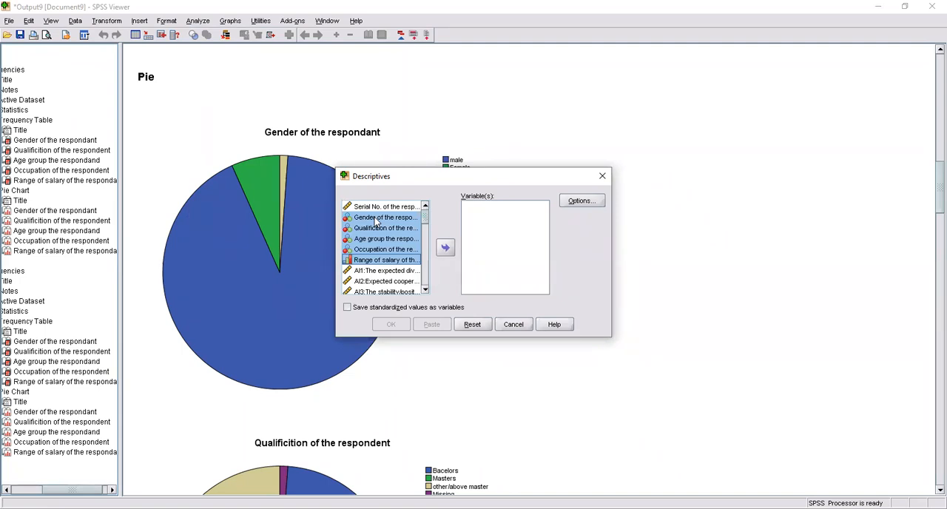
left_click(446, 247)
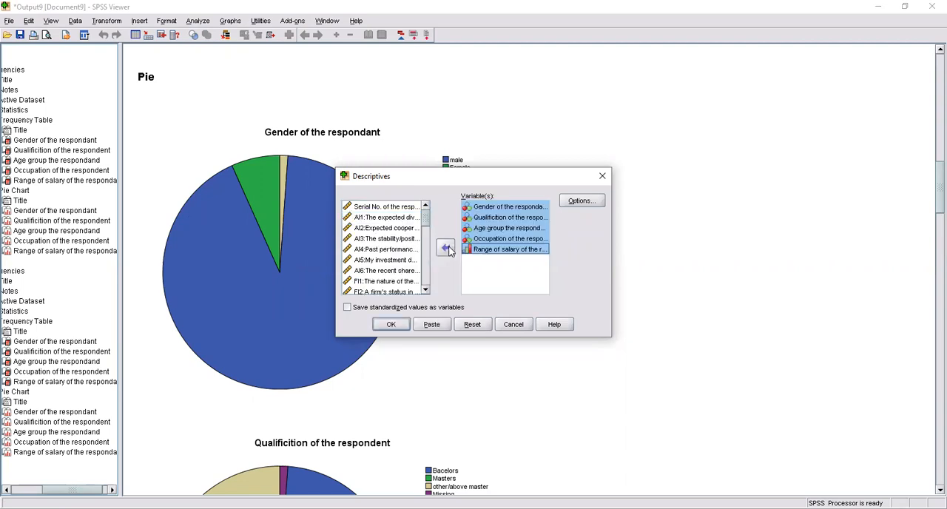
Step: Include kurtosis and skewness in the statistics, run Descriptives, and view the resulting Descriptive Statistics table
left_click(590, 202)
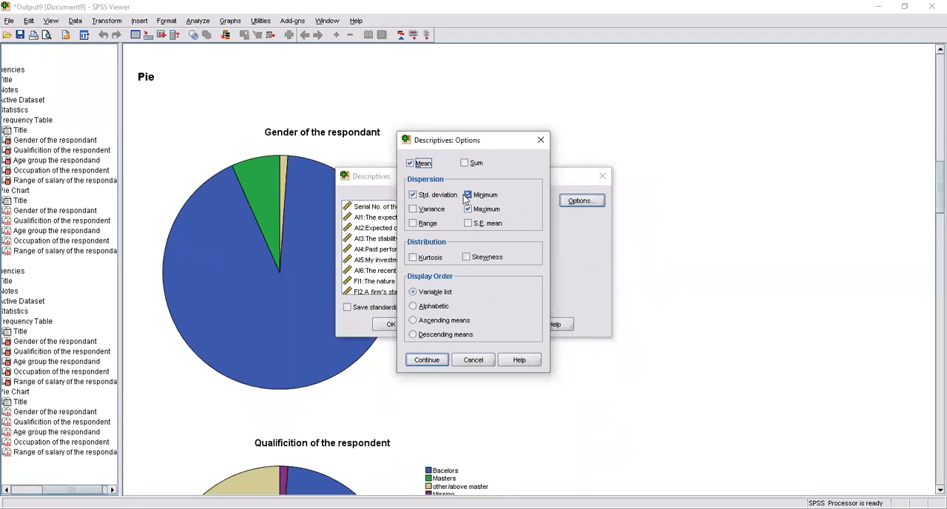
left_click(431, 258)
left_click(480, 257)
left_click(426, 360)
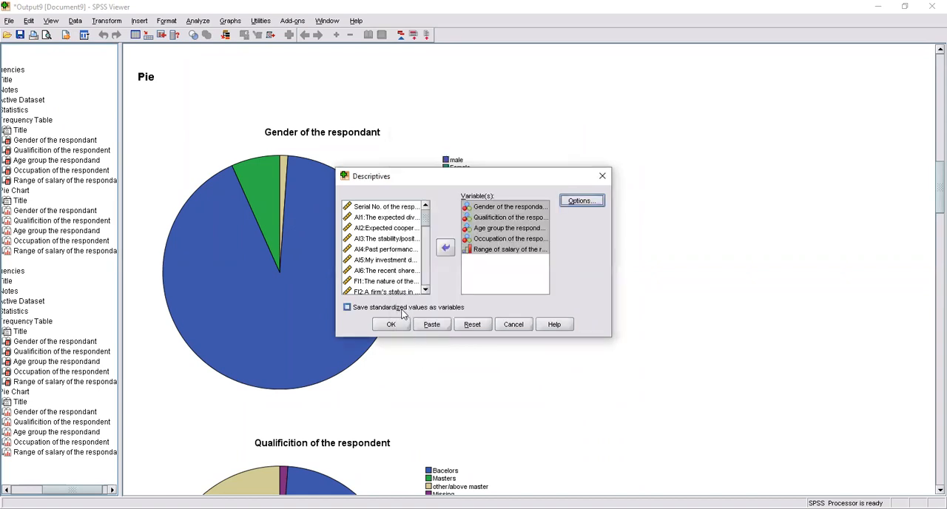
left_click(402, 325)
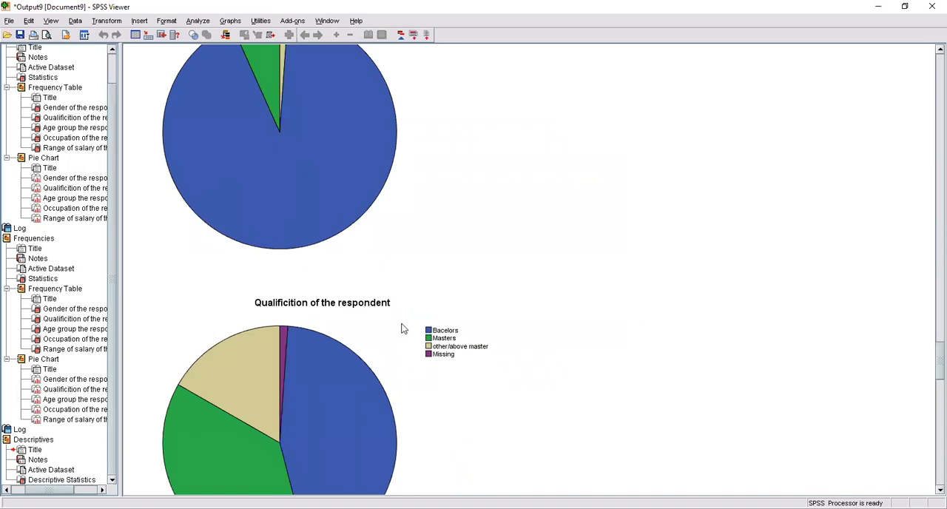
left_click_drag(930, 348, 931, 480)
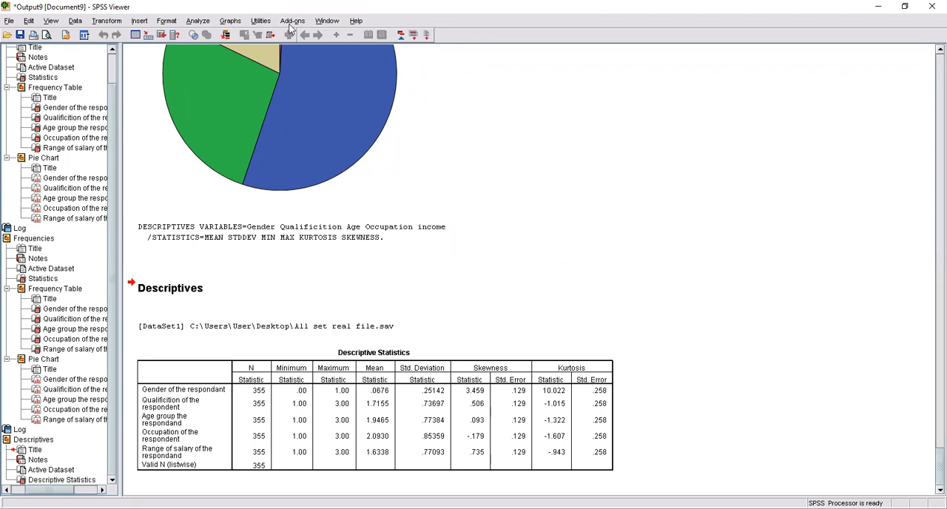
Step: Start Compute Variable and clear the previous Accounting_Info target and its MEAN expression by resetting all settings
left_click(109, 21)
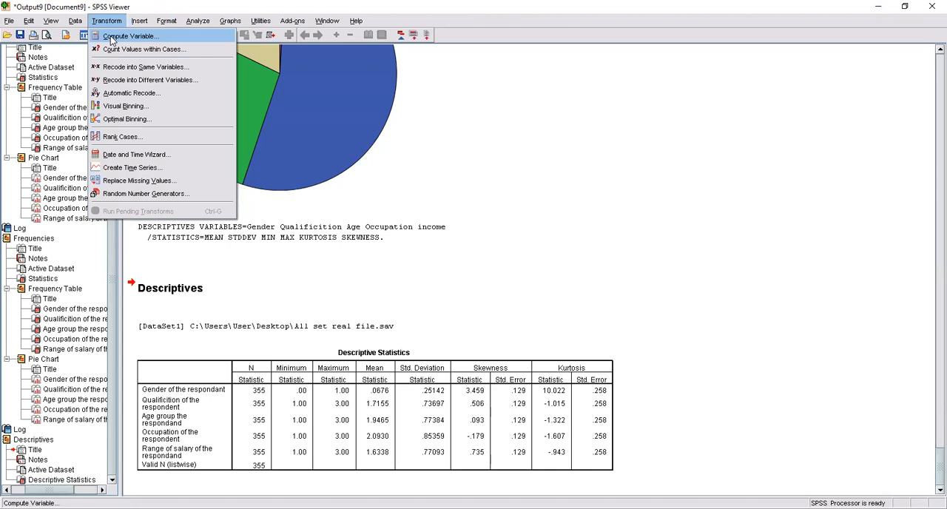
left_click(111, 39)
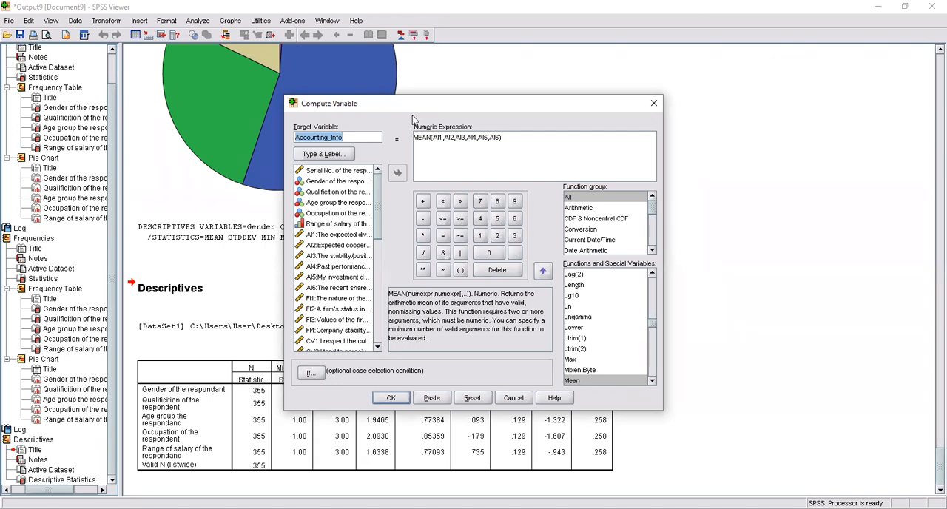
left_click_drag(504, 139, 289, 135)
key("BackSpace")
key("BackSpace")
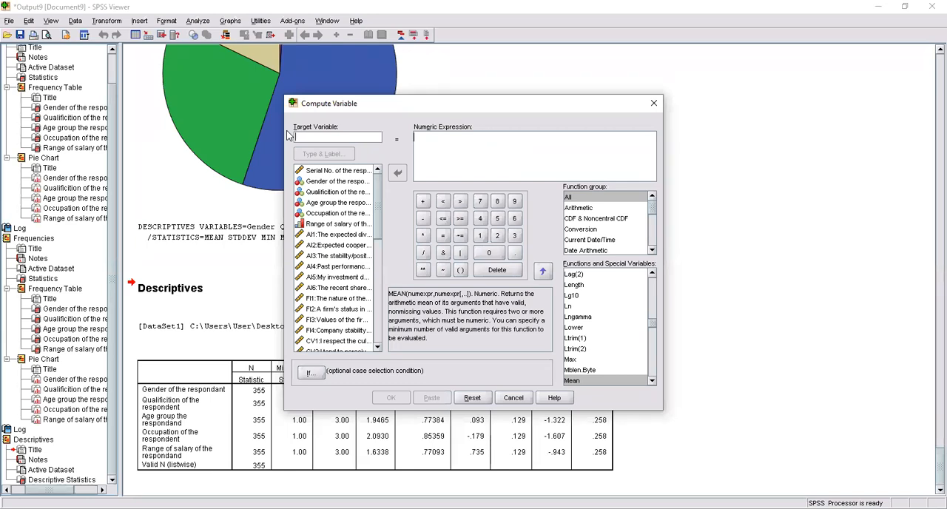
left_click(472, 398)
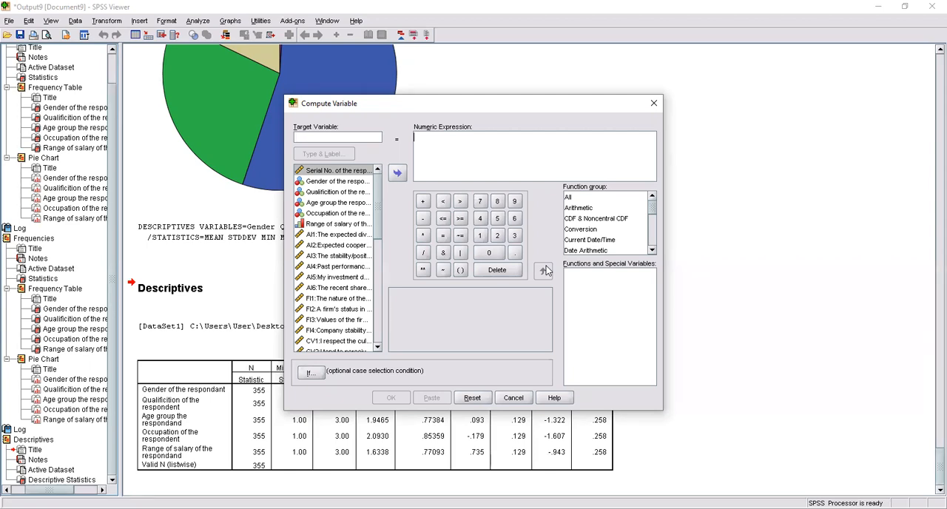
type("ACCOUNTING")
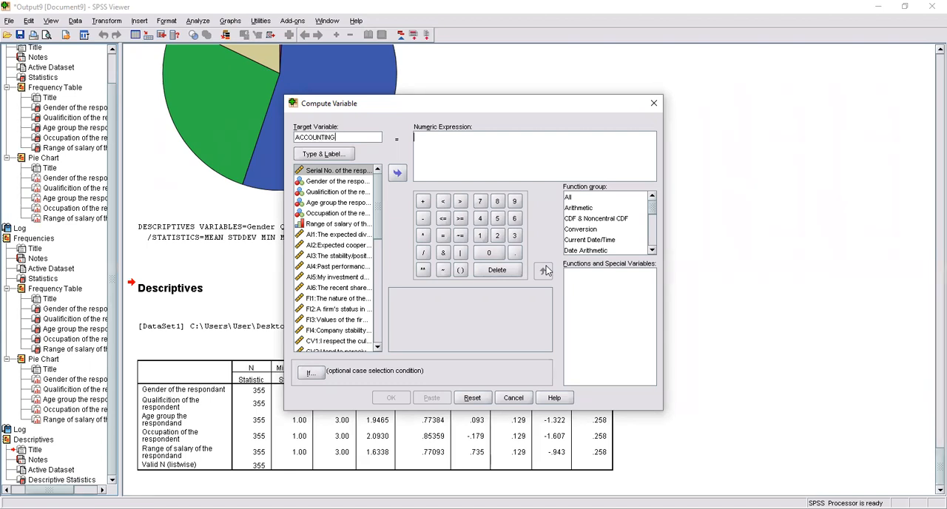
type("_INFORMATI")
key("BackSpace")
key("BackSpace")
key("BackSpace")
key("BackSpace")
key("BackSpace")
key("BackSpace")
key("BackSpace")
key("BackSpace")
key("BackSpace")
key("BackSpace")
key("BackSpace")
key("BackSpace")
key("BackSpace")
key("BackSpace")
key("BackSpace")
key("BackSpace")
key("BackSpace")
key("BackSpace")
key("BackSpace")
key("BackSpace")
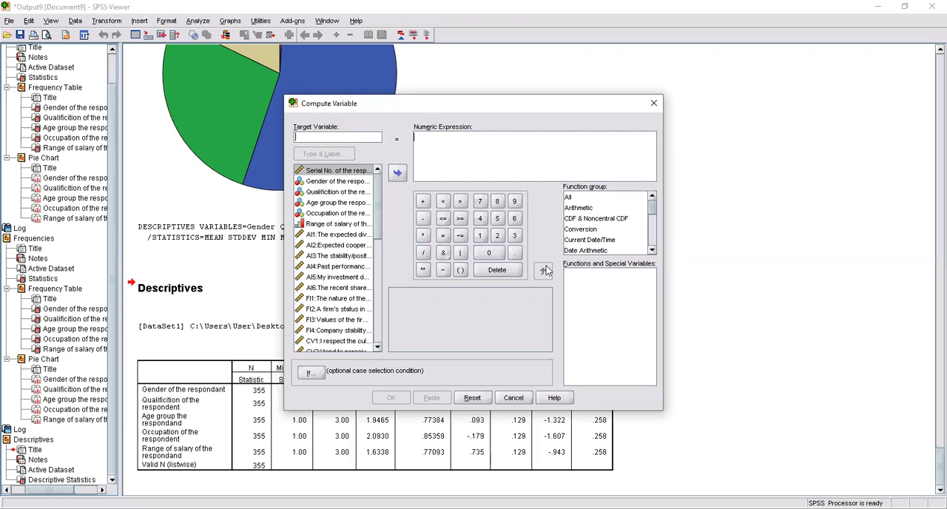
Step: Name the target variable AI_COMPUTED
type("AI")
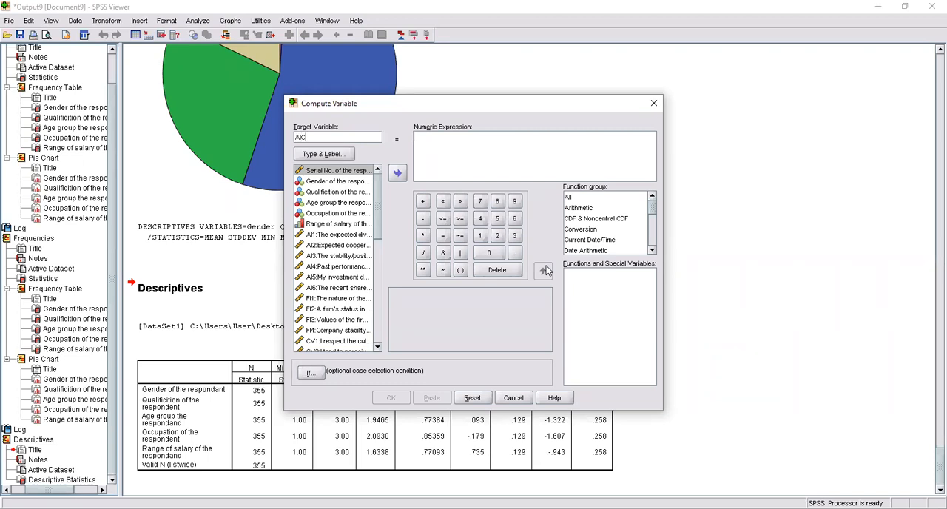
type("_COMPUTED")
left_click(456, 157)
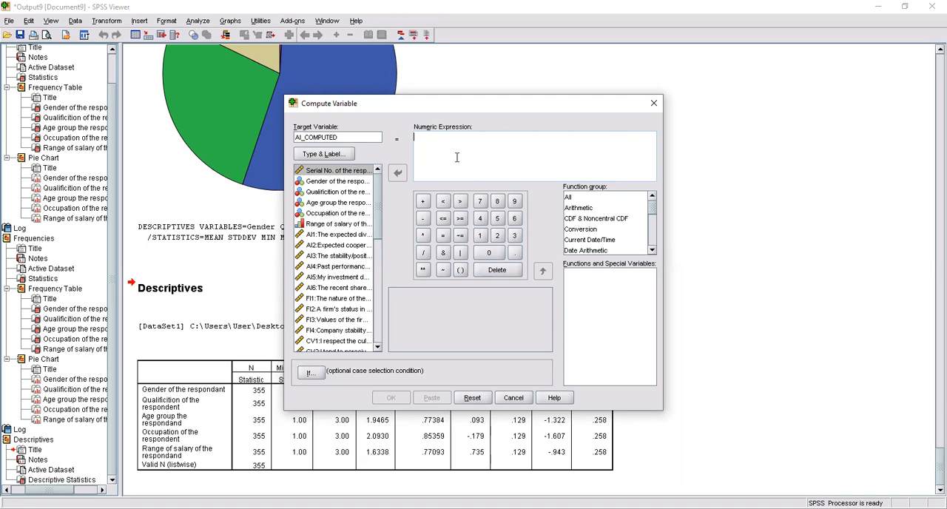
Step: Find the Mean function among all functions and insert it into the numeric expression
left_click(584, 208)
left_click(594, 199)
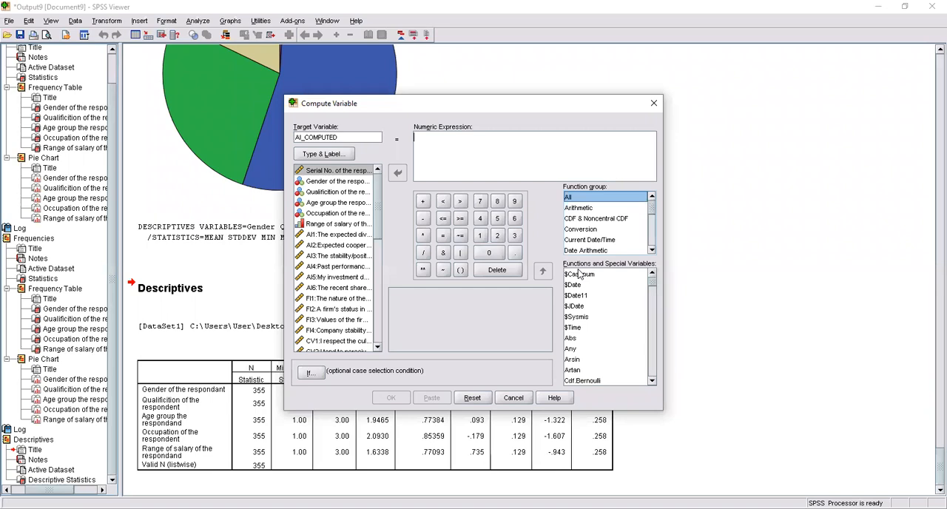
left_click(582, 305)
left_click(582, 306)
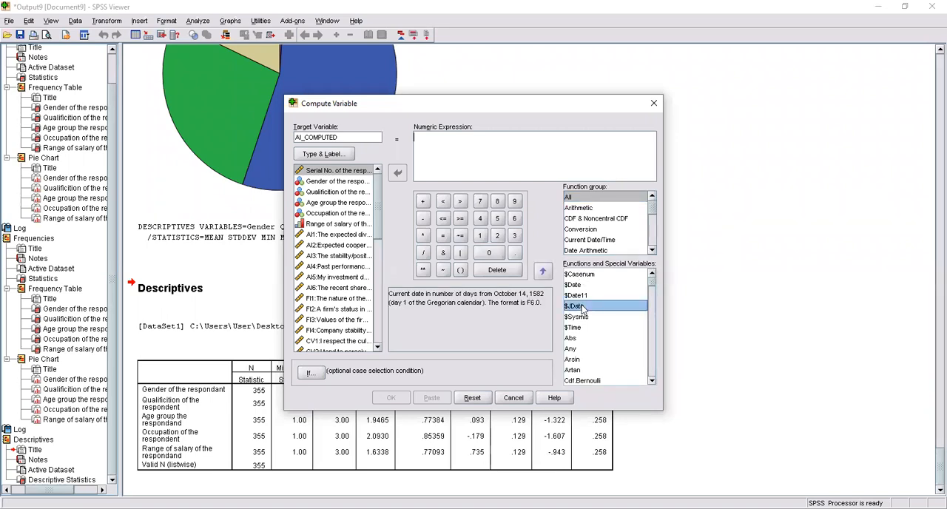
key("m")
key("m")
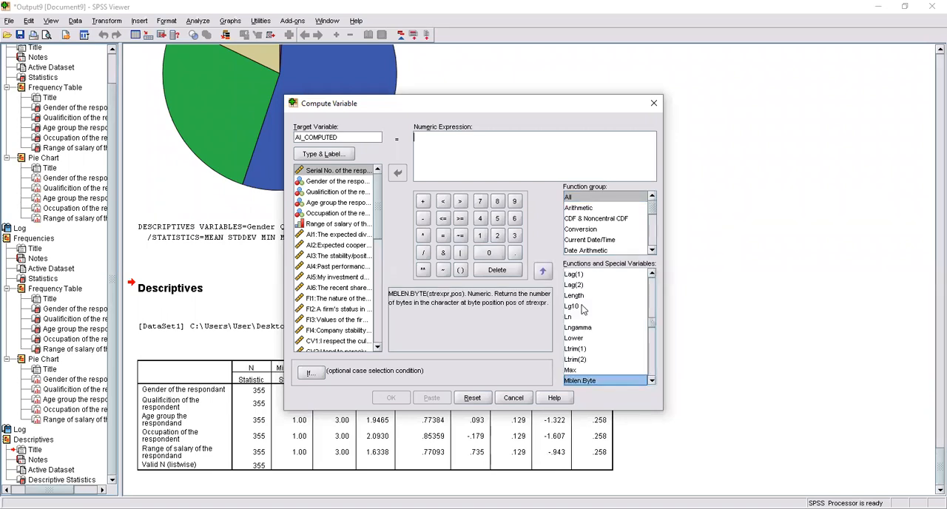
key("m")
key("m")
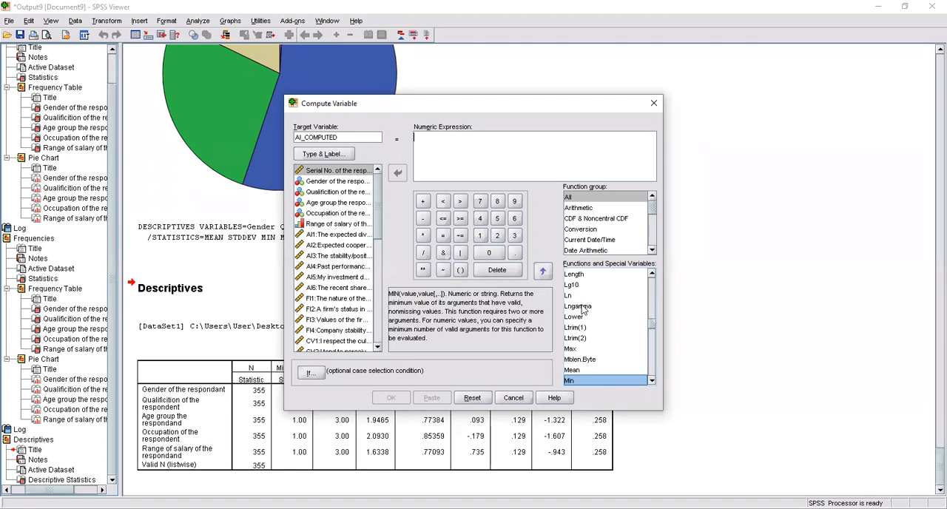
left_click(582, 371)
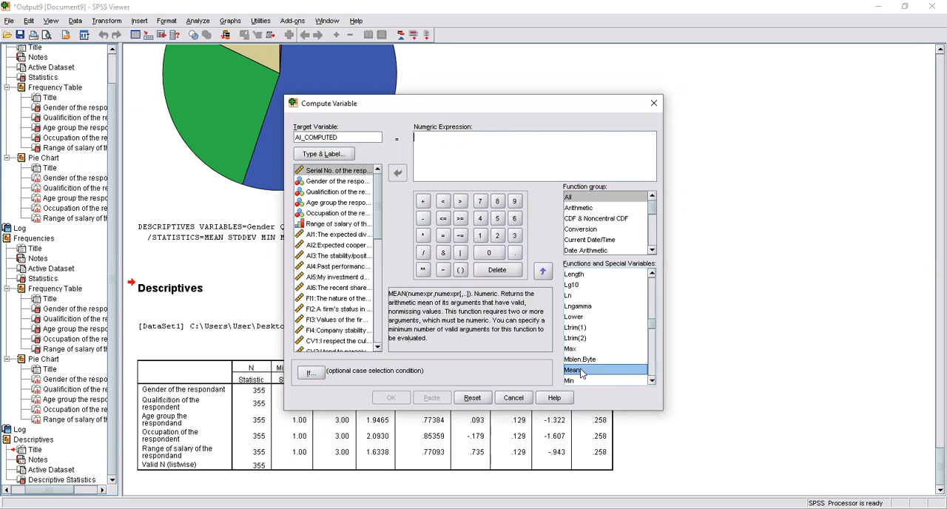
double_click(582, 372)
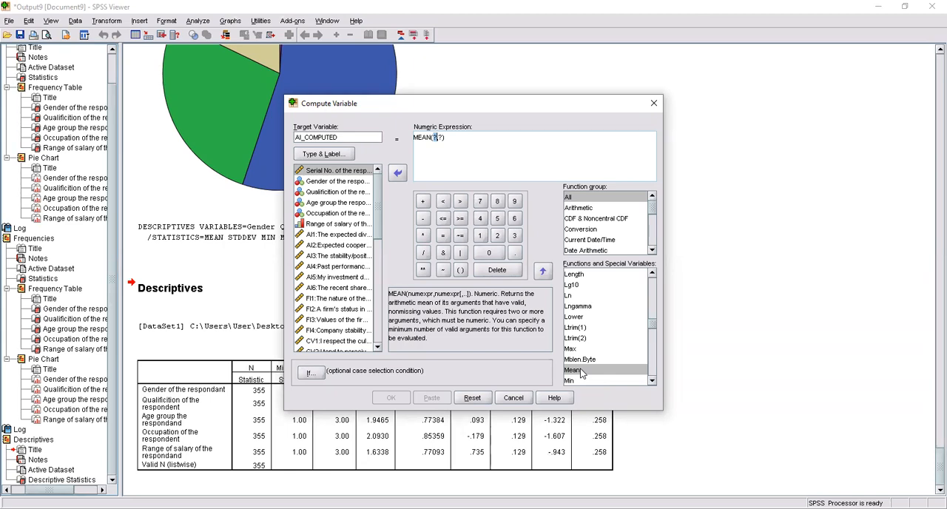
Step: Delete the placeholder arguments inside the parentheses of the MEAN expression
double_click(440, 138)
key("BackSpace")
key("BackSpace")
key("BackSpace")
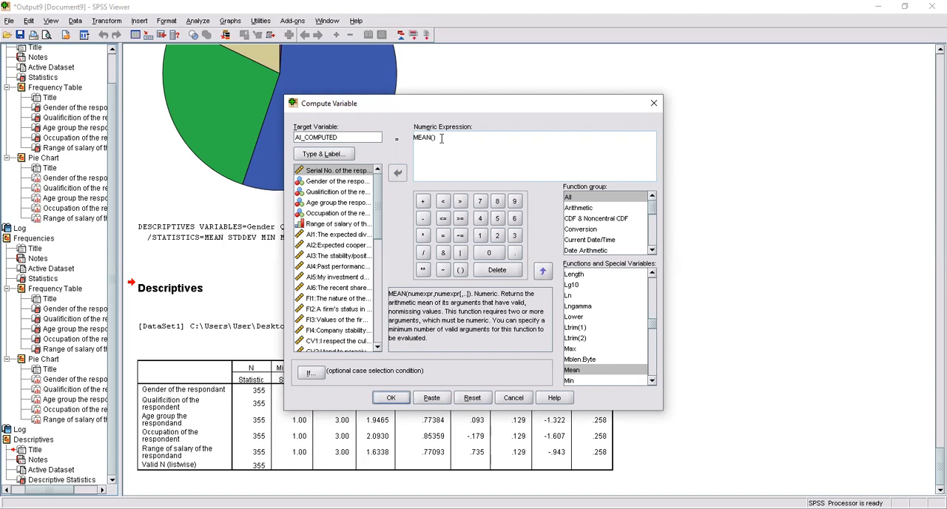
Step: Insert AI1, AI2 and AI3 as comma-separated arguments of the MEAN function
left_click(346, 235)
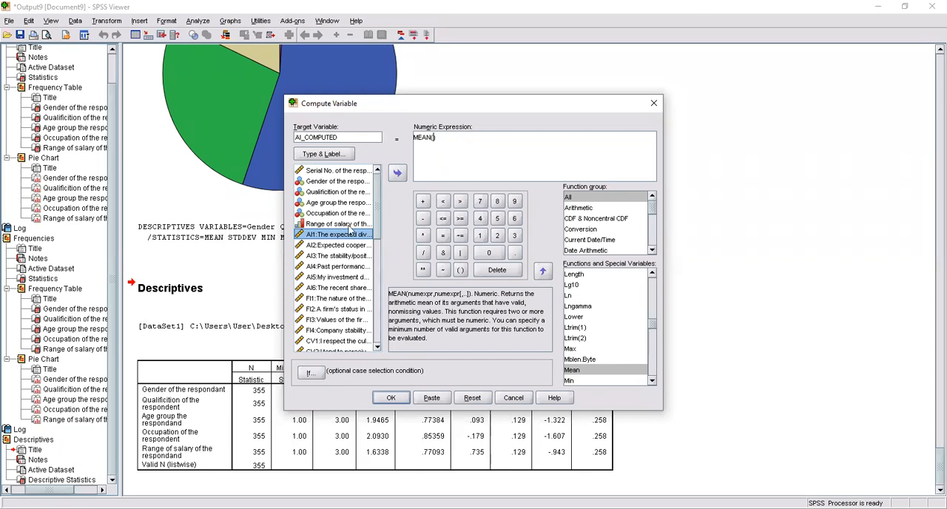
left_click(396, 174)
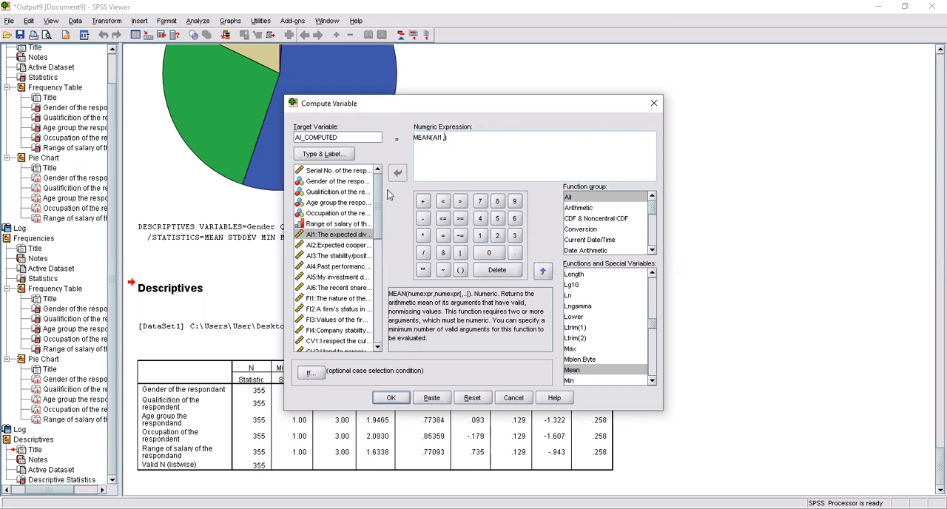
left_click(347, 245)
left_click(396, 173)
type(",AI2,")
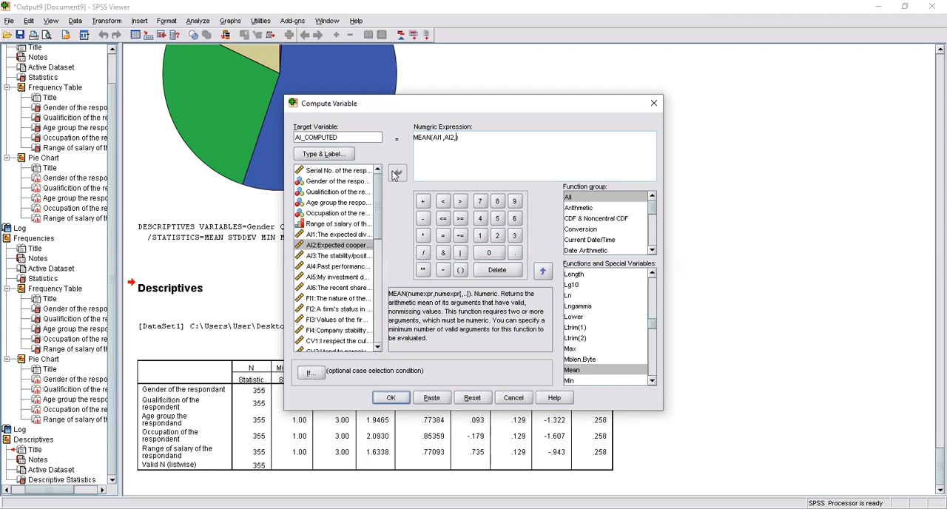
left_click(347, 256)
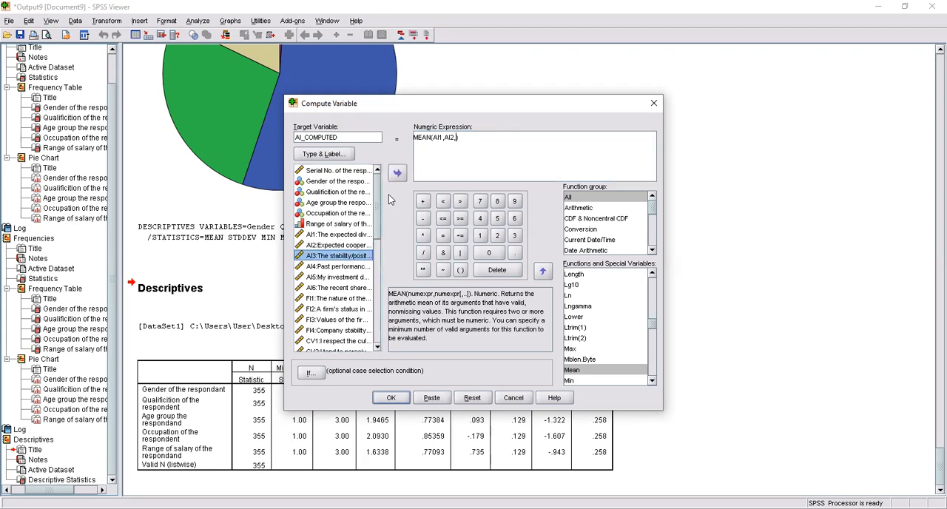
left_click(396, 175)
type(",")
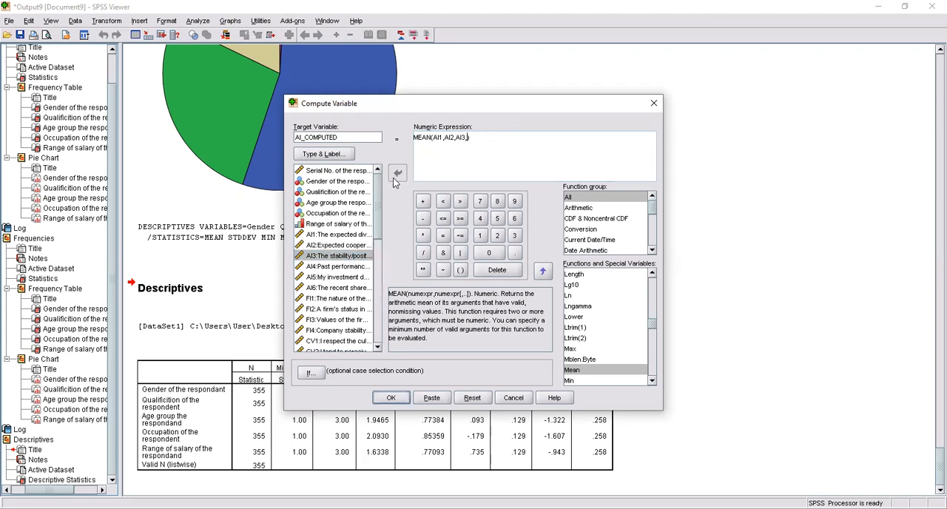
Step: Append AI4, AI5 and AI6 to the MEAN arguments and compute the variable
left_click(347, 266)
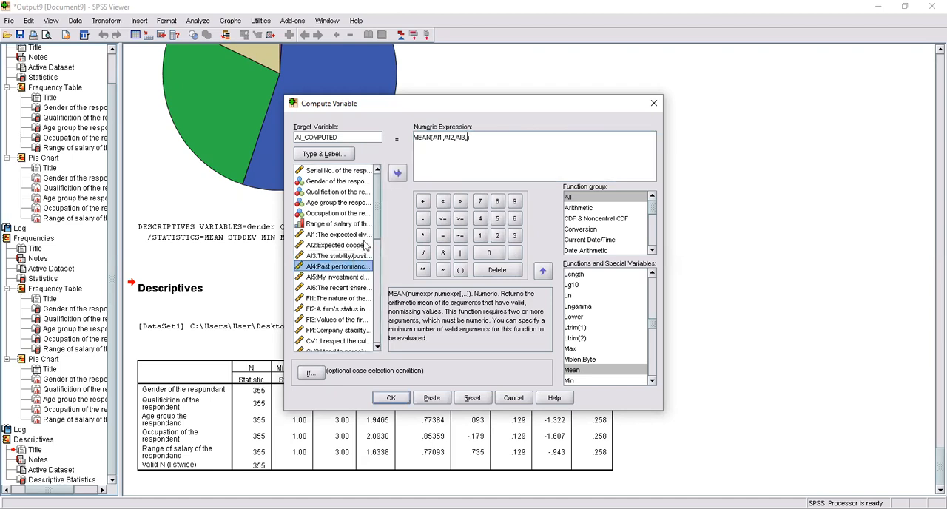
left_click(397, 173)
type(",")
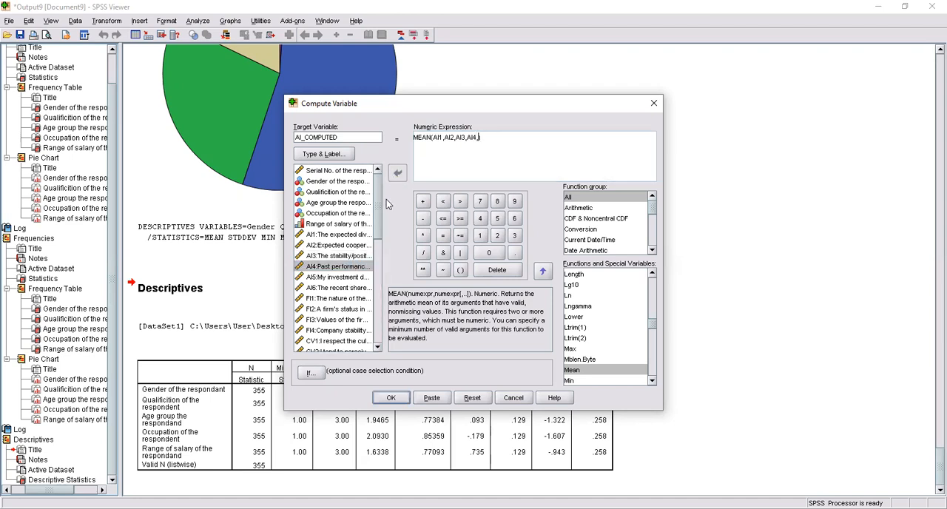
left_click(333, 274)
left_click(396, 175)
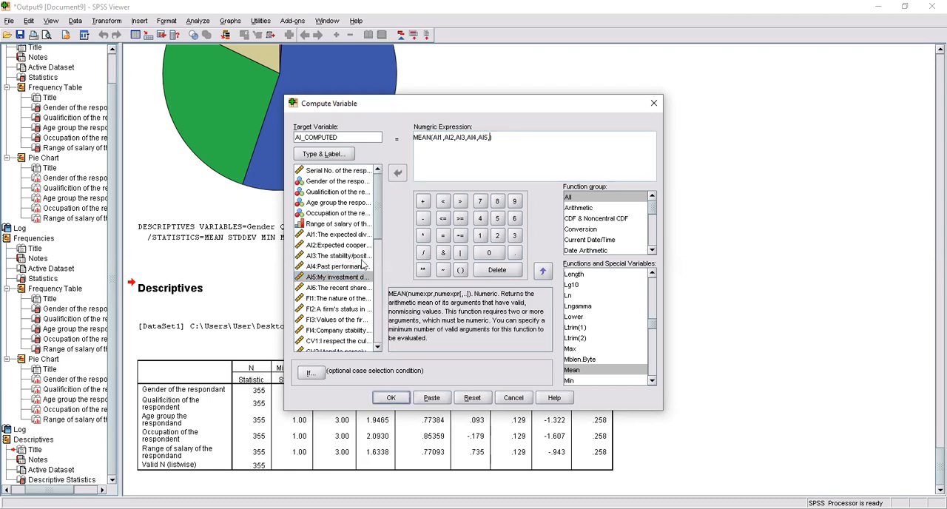
left_click(365, 288)
left_click(398, 172)
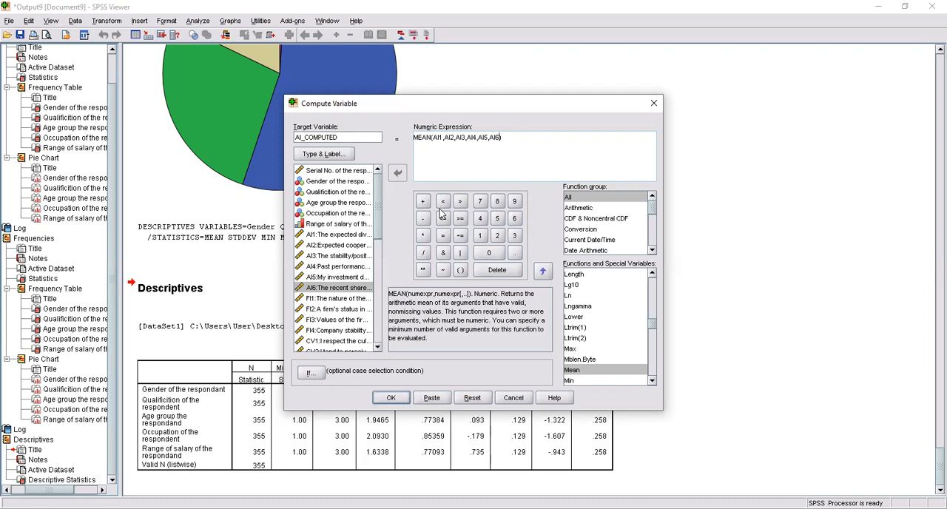
left_click(392, 398)
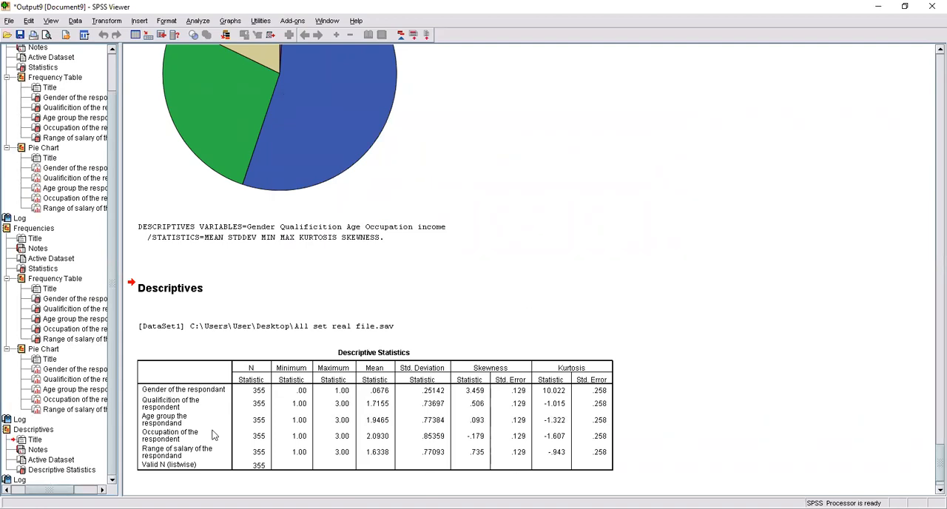
Step: Return to the dataset's data view and inspect the computed AI_COMPUTED column after the last survey variables
left_click(387, 508)
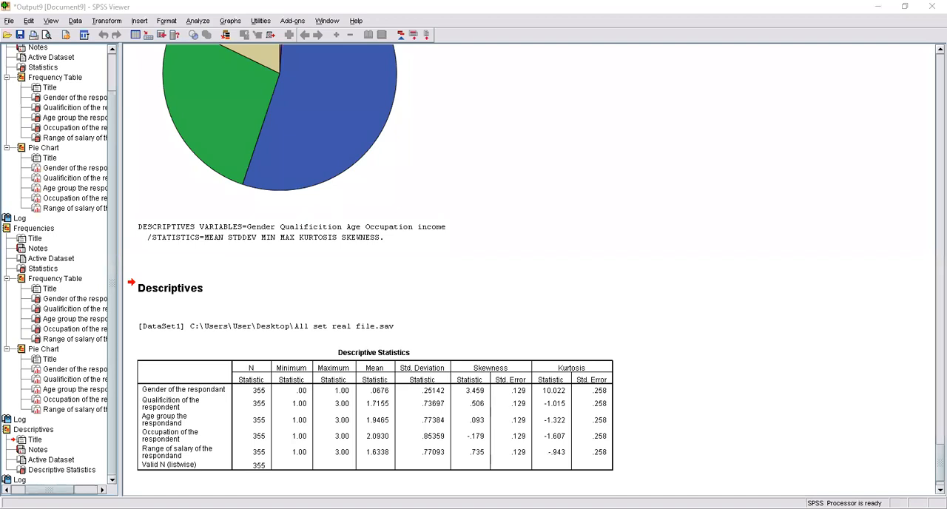
key("alt+Tab")
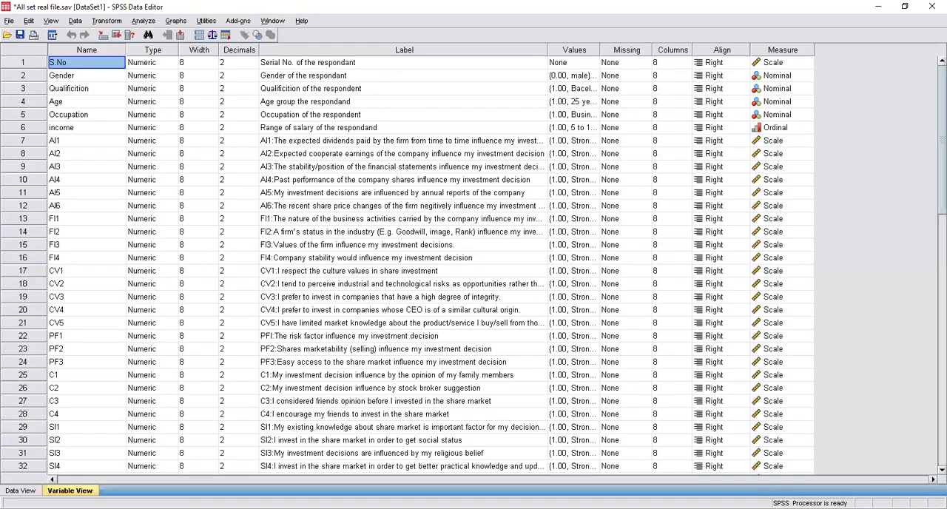
key("ctrl+t")
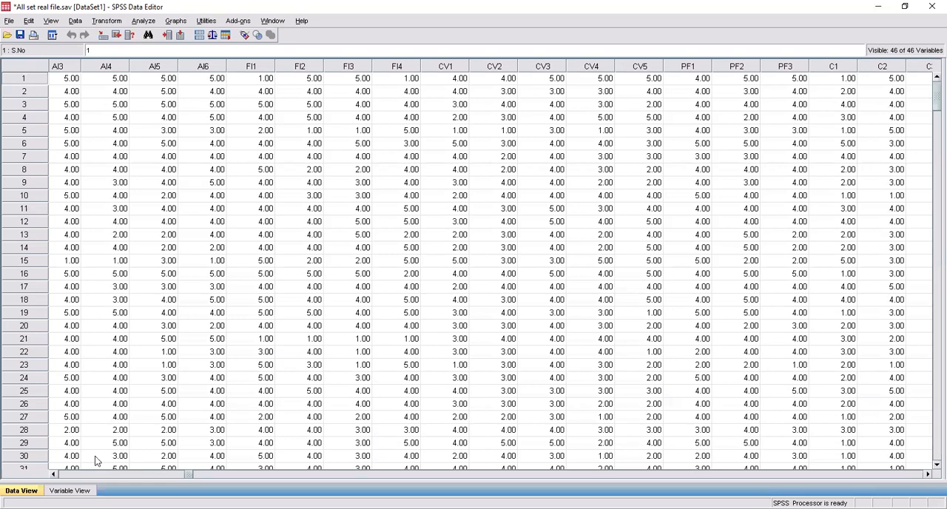
left_click_drag(191, 476, 785, 395)
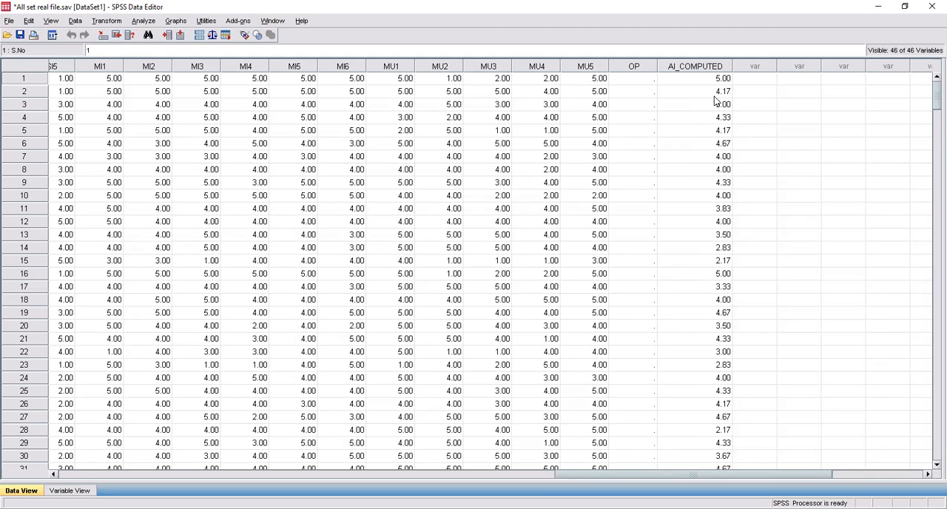
Step: Start another variable computation and name the target variable FI_computed
left_click(108, 21)
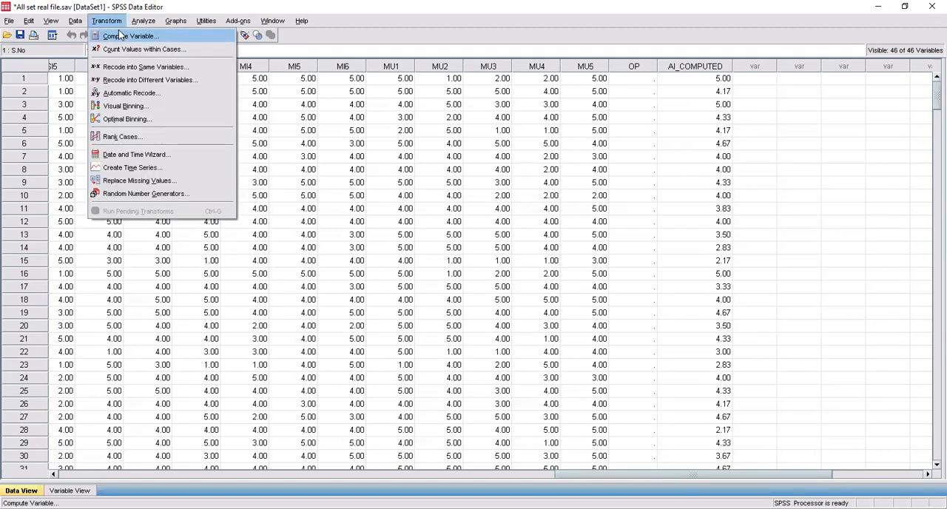
left_click(119, 31)
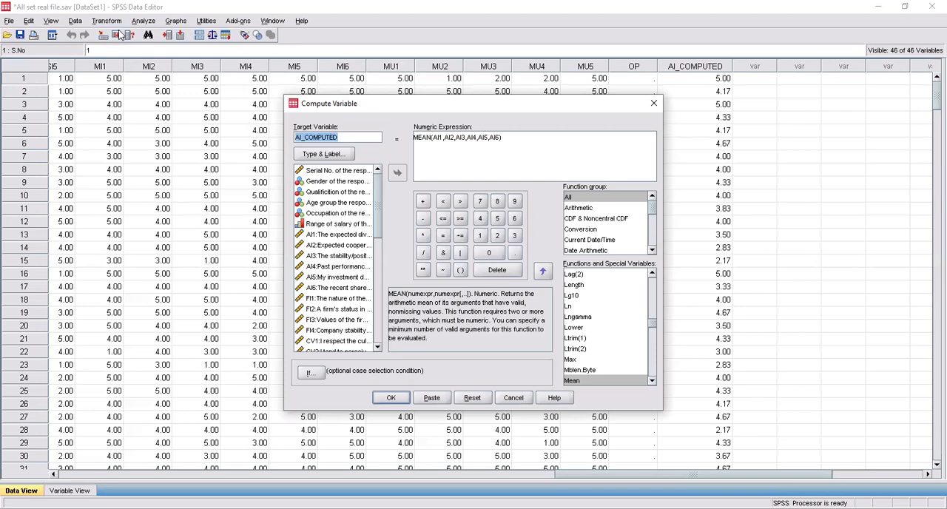
key("BackSpace")
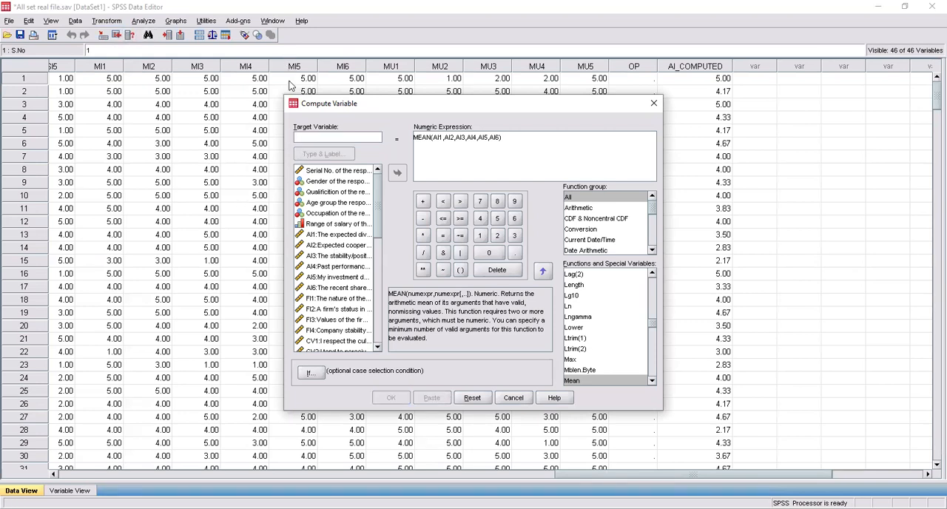
type("Fir")
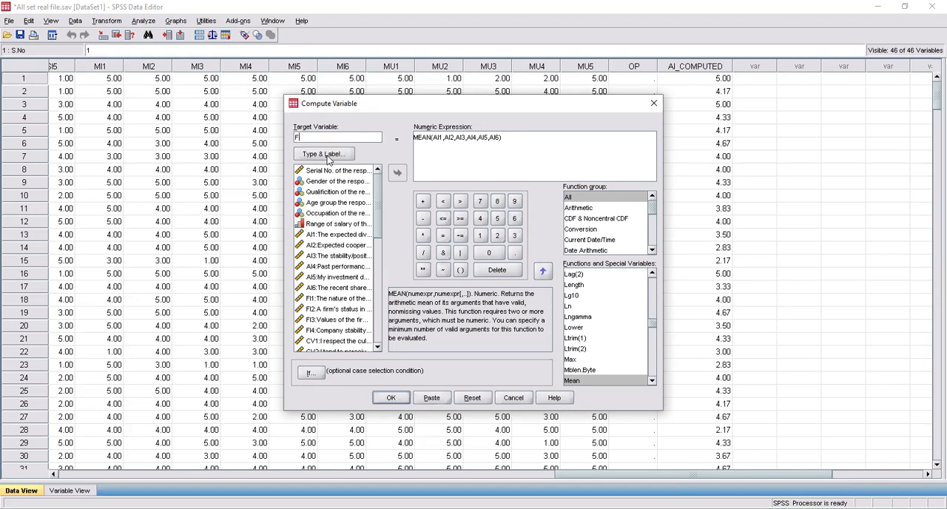
type("_computed")
Step: Delete the AI1 to AI6 arguments from the MEAN expression, keeping the function and its parentheses
left_click_drag(434, 137, 500, 137)
left_click(442, 137)
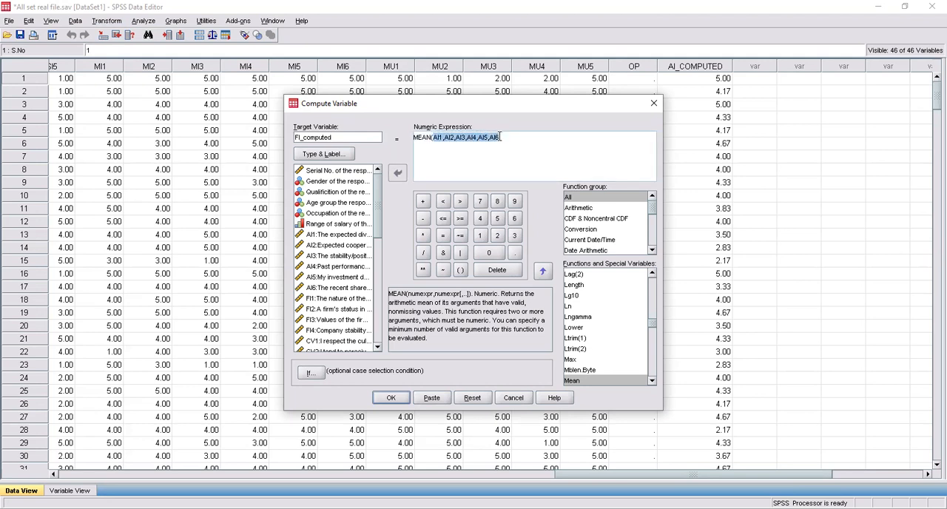
key("Delete")
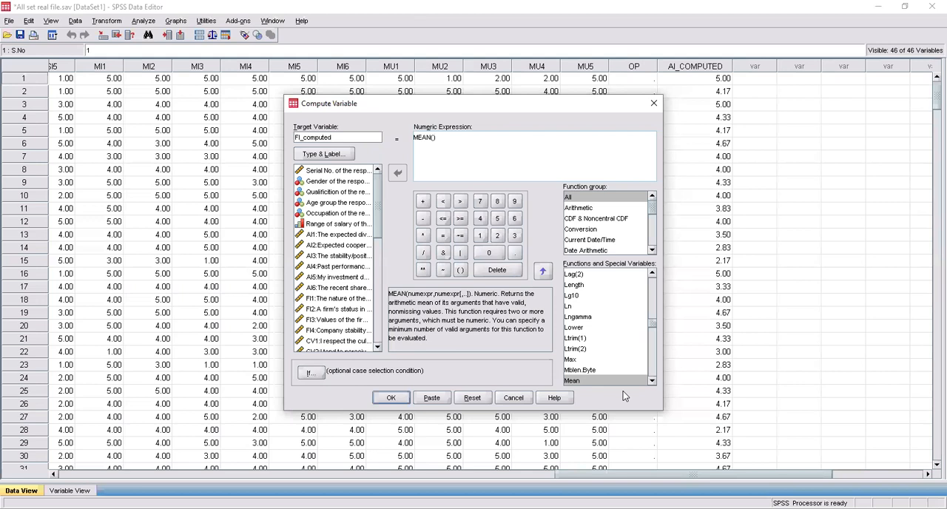
Step: Insert FI1 and FI2 as comma-separated arguments of the MEAN function
left_click(345, 300)
left_click(400, 172)
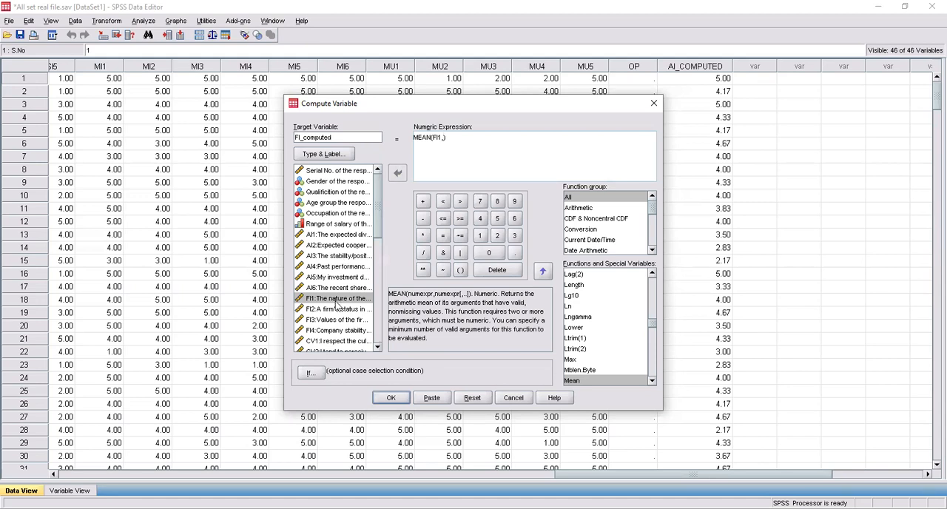
left_click(337, 309)
left_click(398, 174)
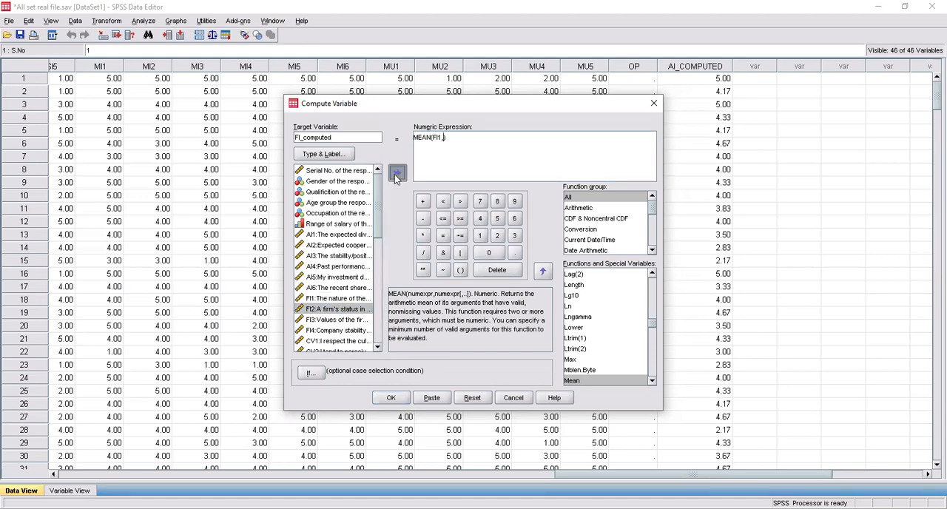
type(",")
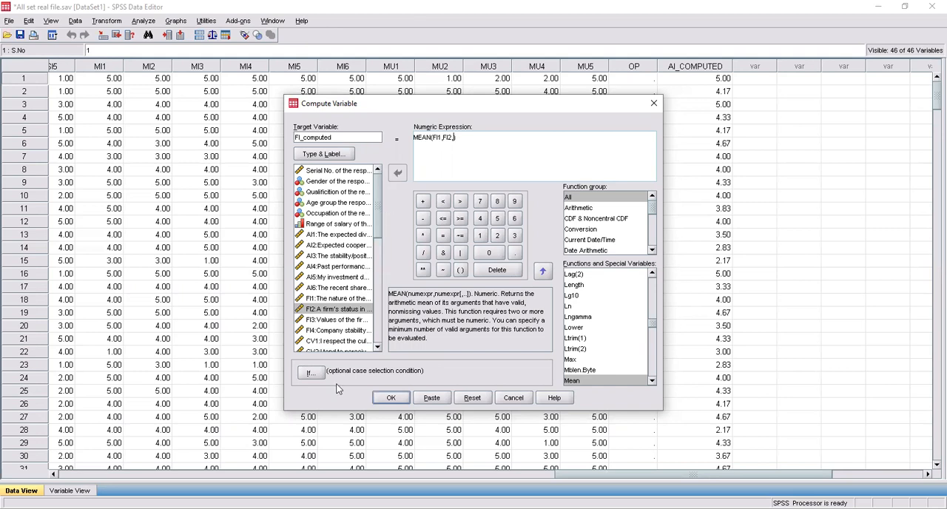
Step: Append FI3 and FI4 to the MEAN arguments and compute the FI_computed variable
left_click(339, 320)
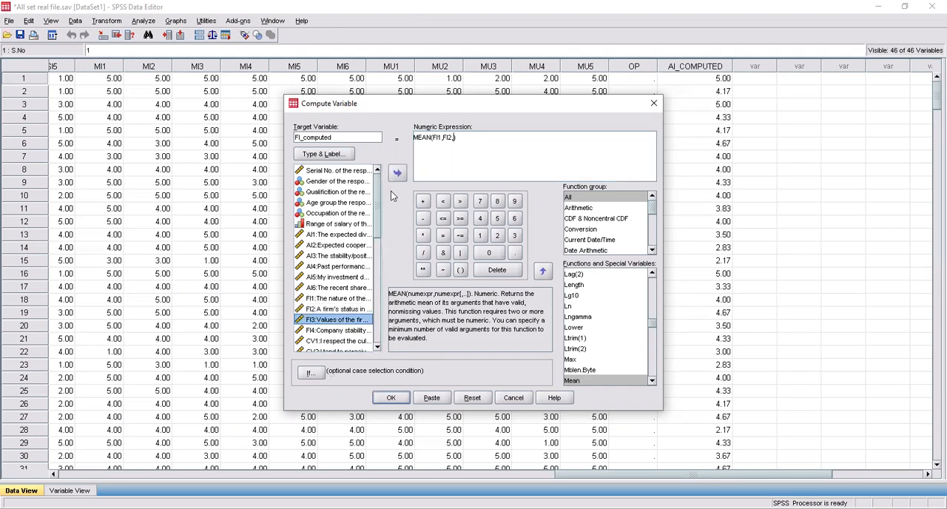
left_click(392, 179)
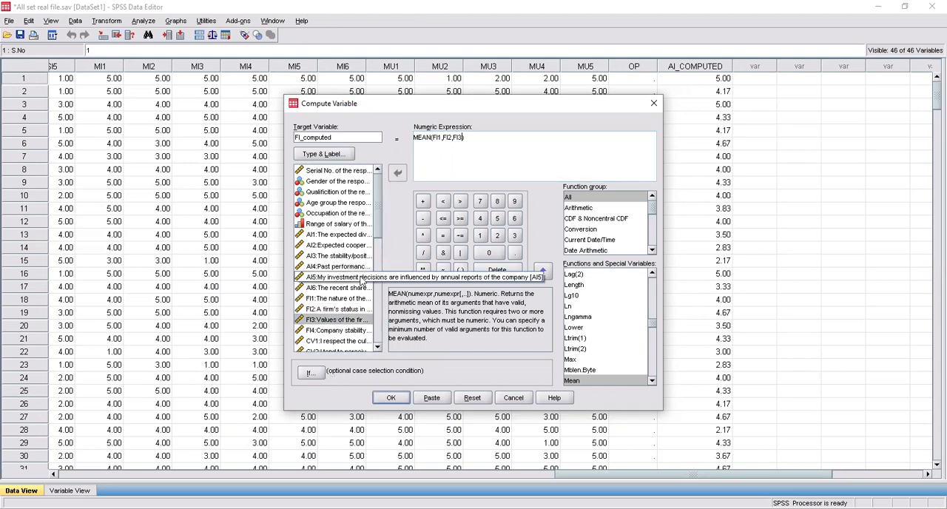
type(",")
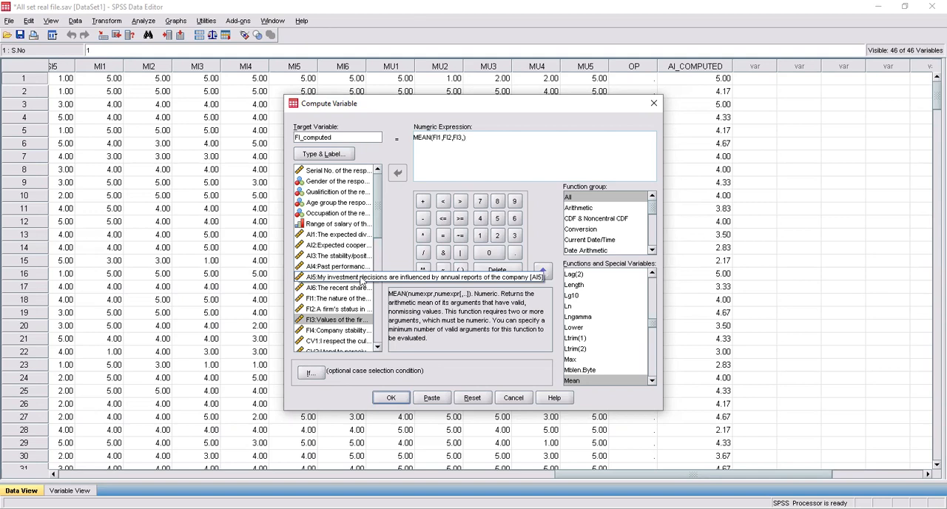
left_click(360, 331)
left_click(398, 174)
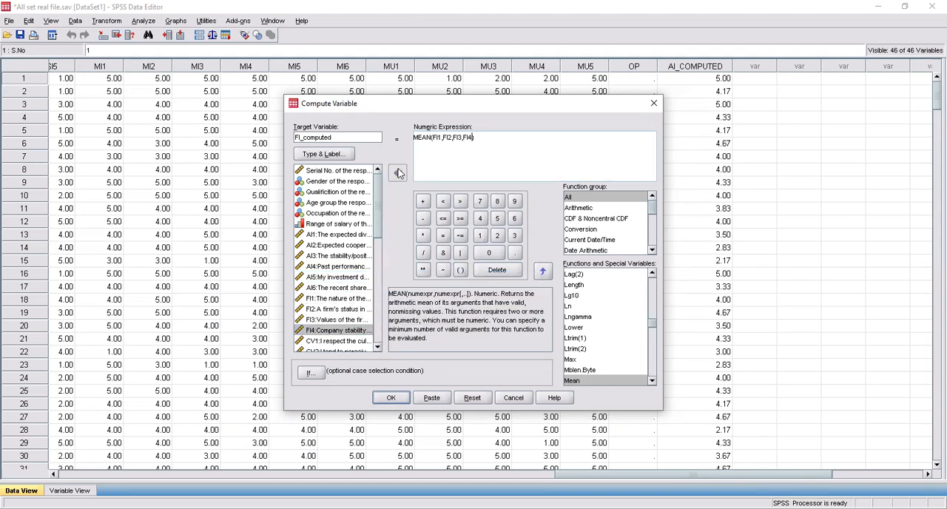
left_click(403, 400)
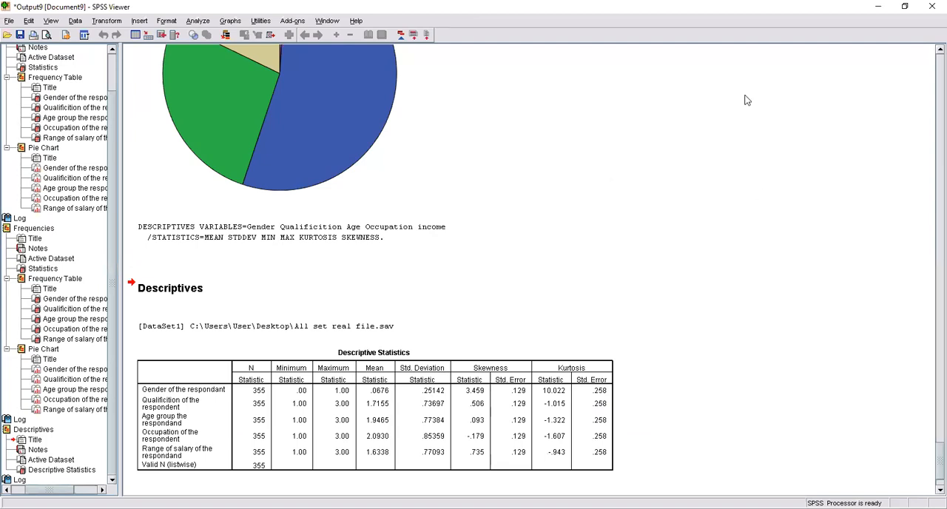
Step: Return to the dataset, start an Explore analysis and remove the gender variable from its factors
key("alt+Tab")
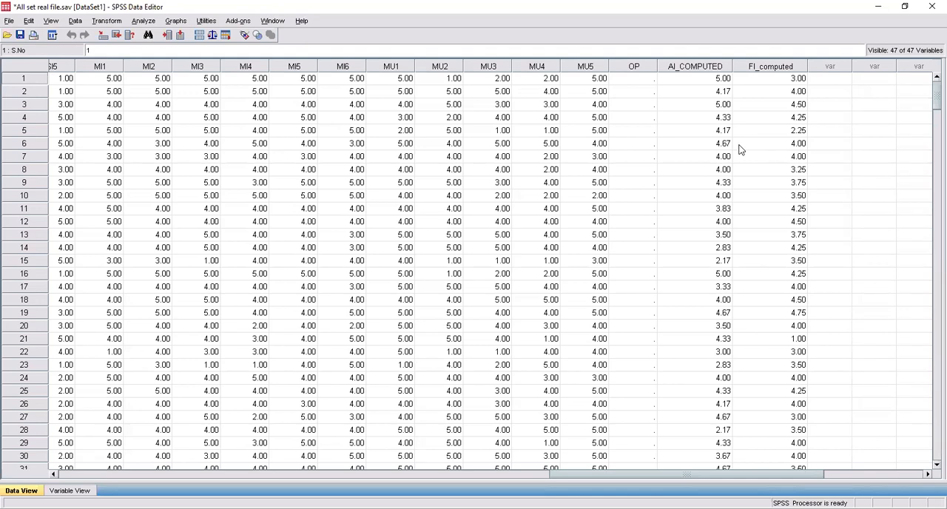
left_click(144, 21)
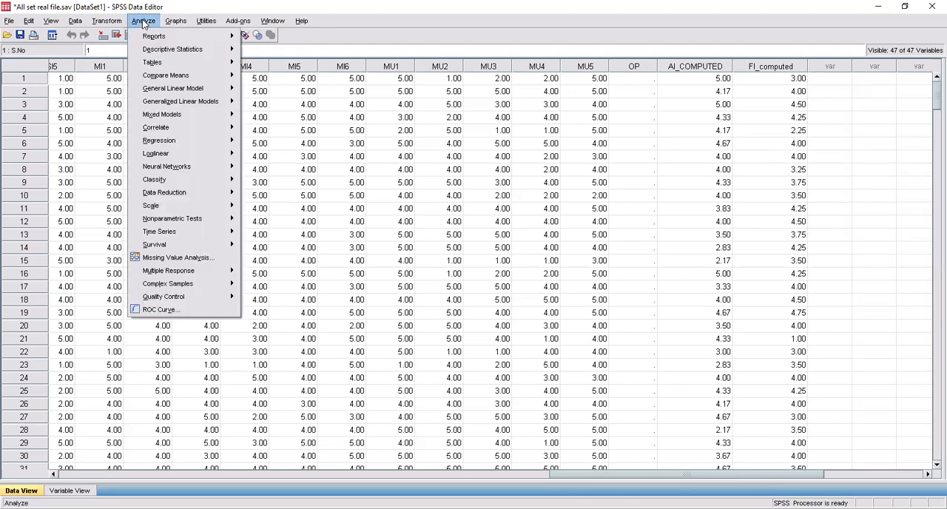
mouse_move(173, 51)
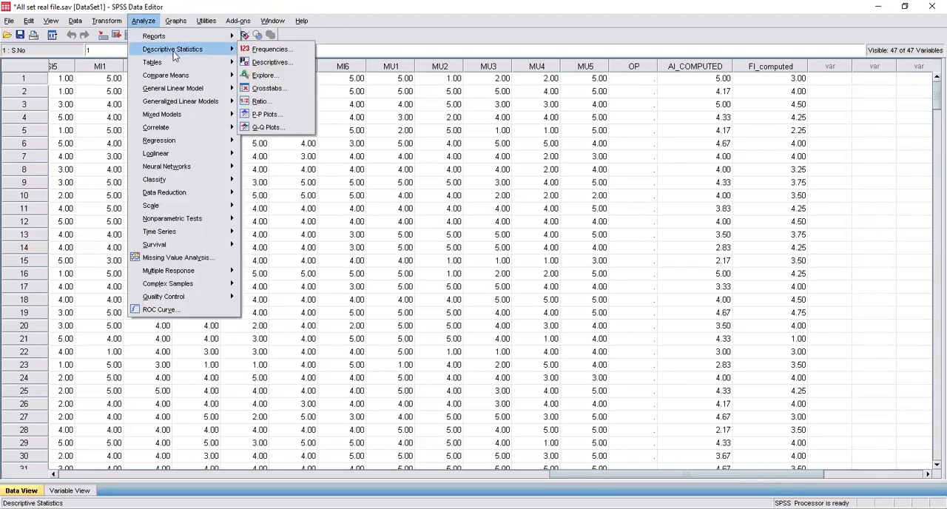
left_click(262, 75)
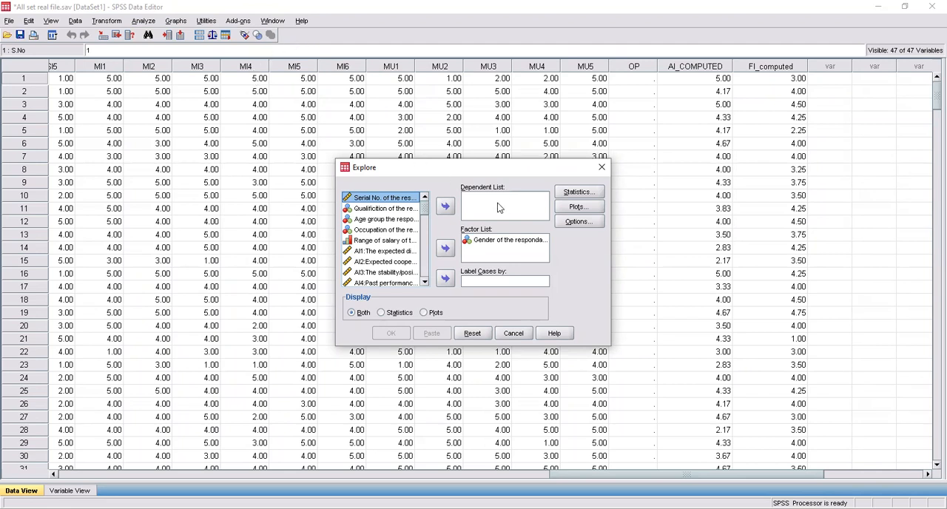
left_click(491, 240)
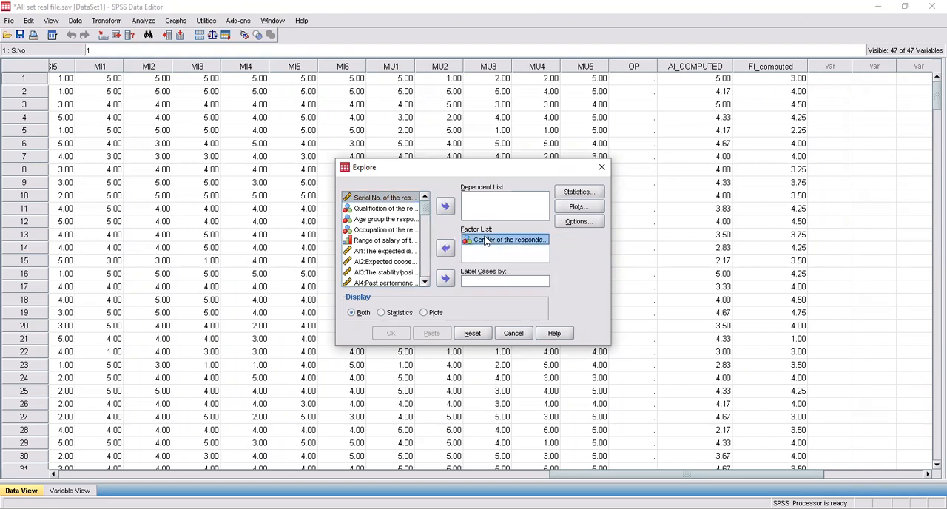
left_click(448, 248)
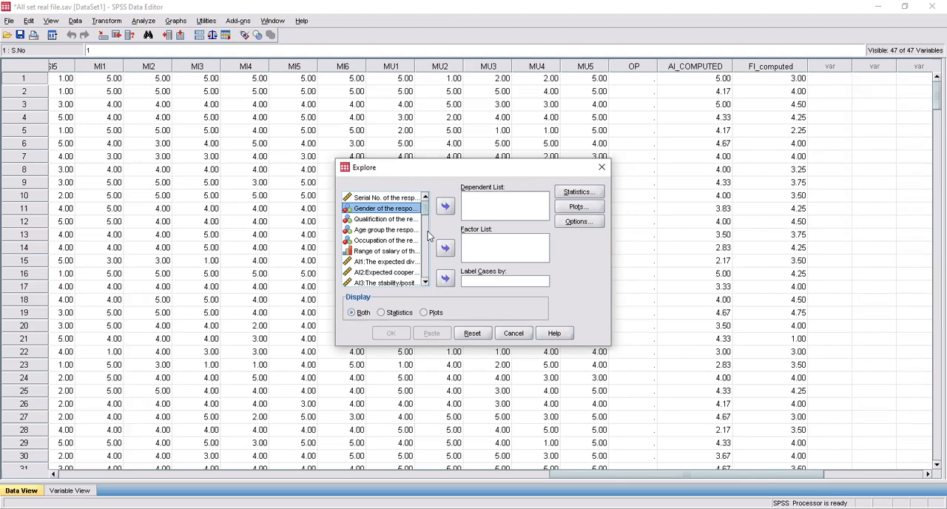
Step: Assign AI_COMPUTED as the dependent variable and the respondent's gender as the factor of the Explore analysis
left_click_drag(424, 211, 424, 276)
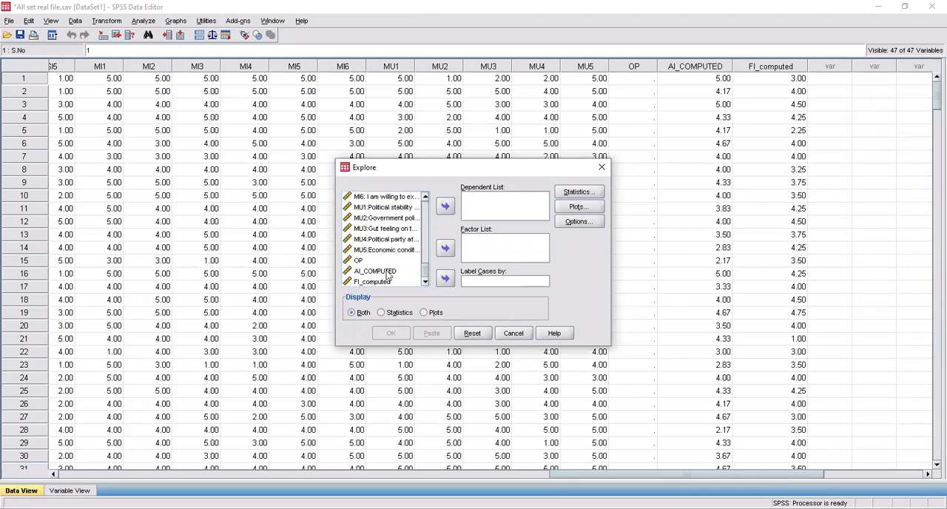
left_click(381, 271)
left_click(444, 208)
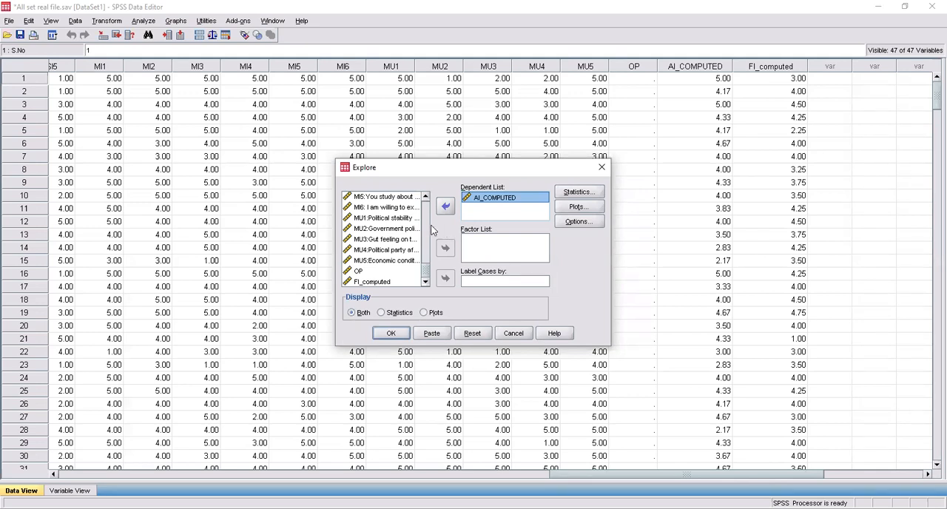
left_click_drag(427, 270, 420, 180)
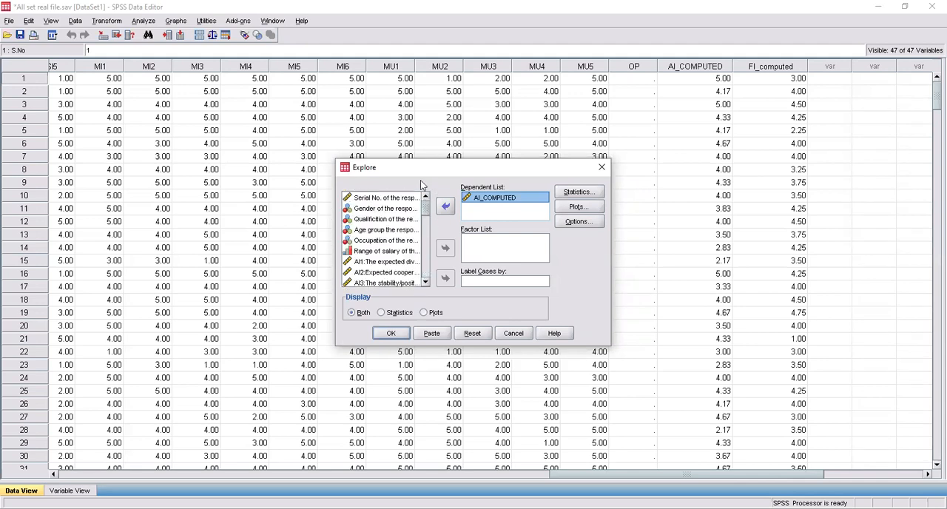
left_click(406, 209)
left_click(446, 249)
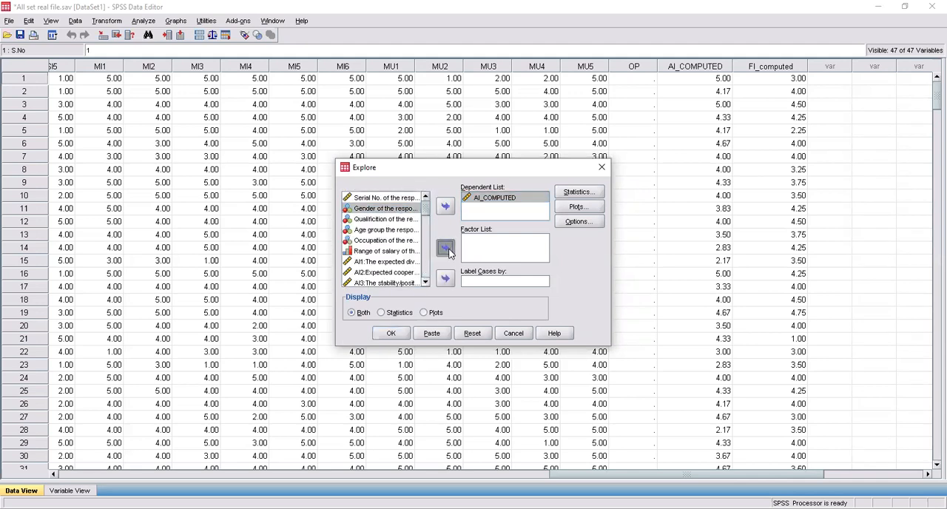
Step: Set the Explore descriptive plots to histogram only, without stem-and-leaf, and run the analysis
left_click(597, 193)
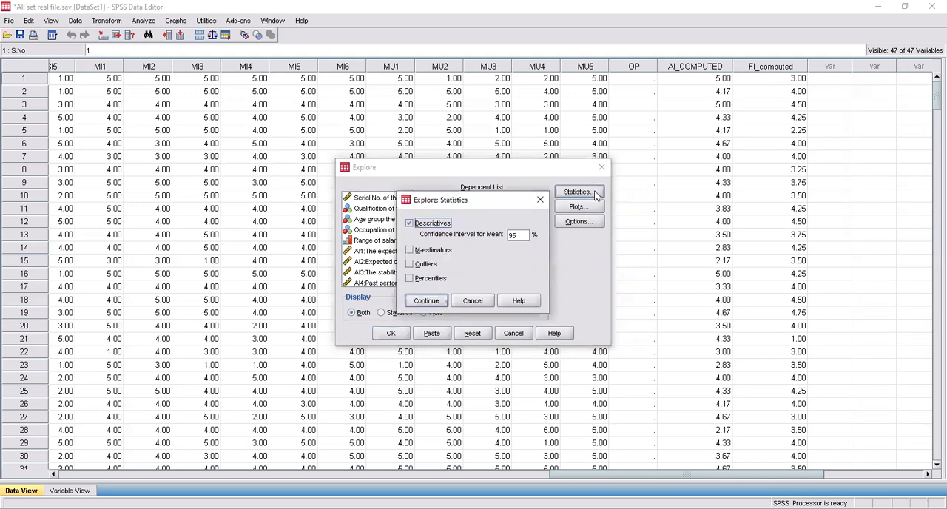
left_click(539, 201)
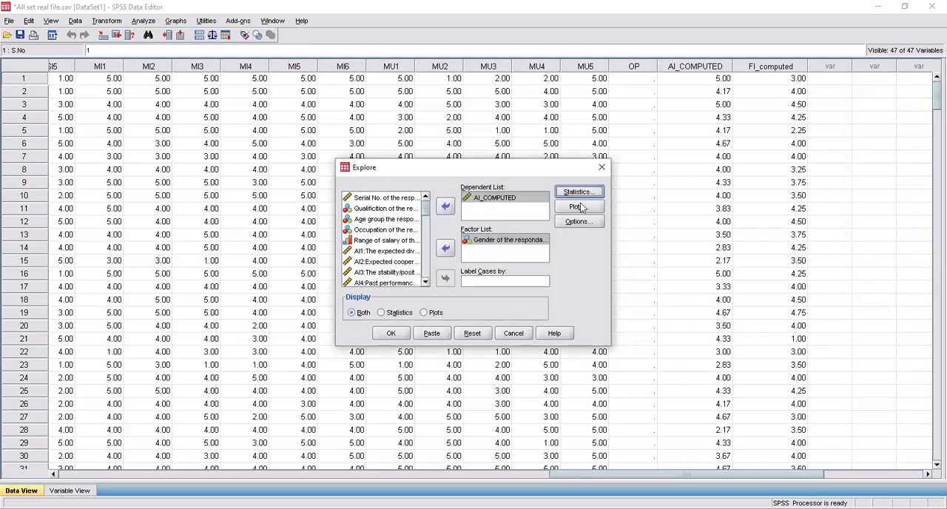
left_click(580, 207)
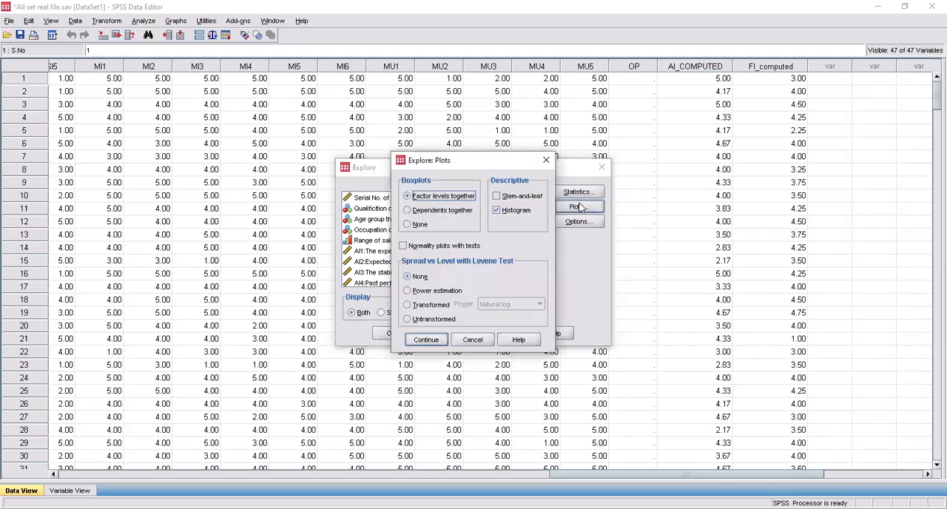
left_click(510, 199)
left_click(523, 211)
left_click(523, 211)
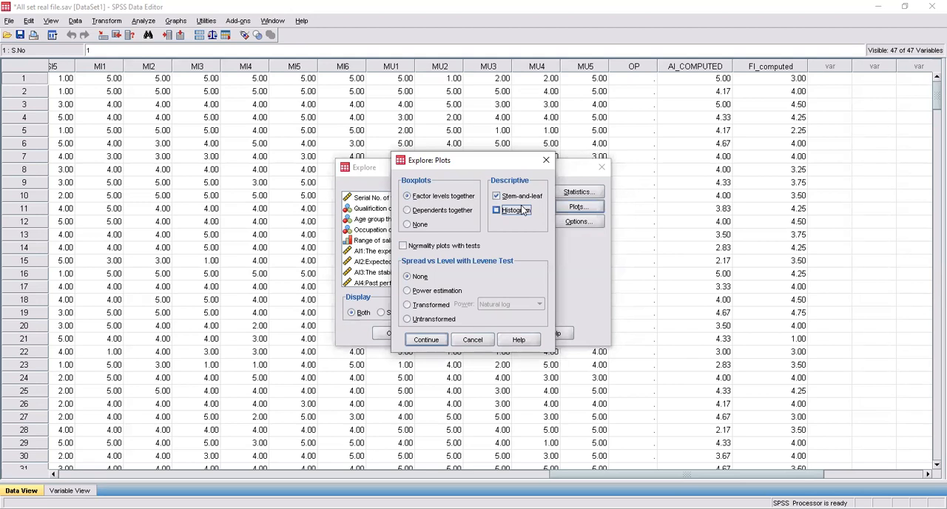
left_click(496, 196)
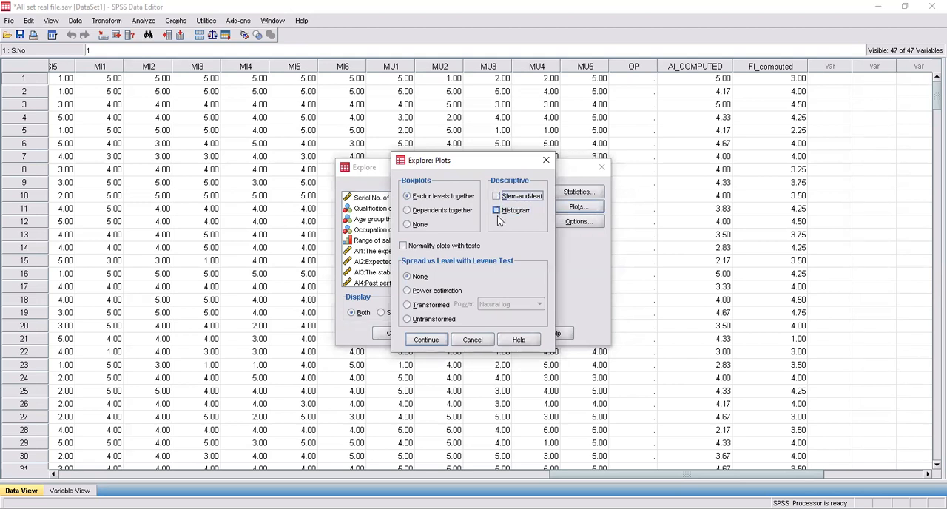
left_click(496, 211)
left_click(428, 340)
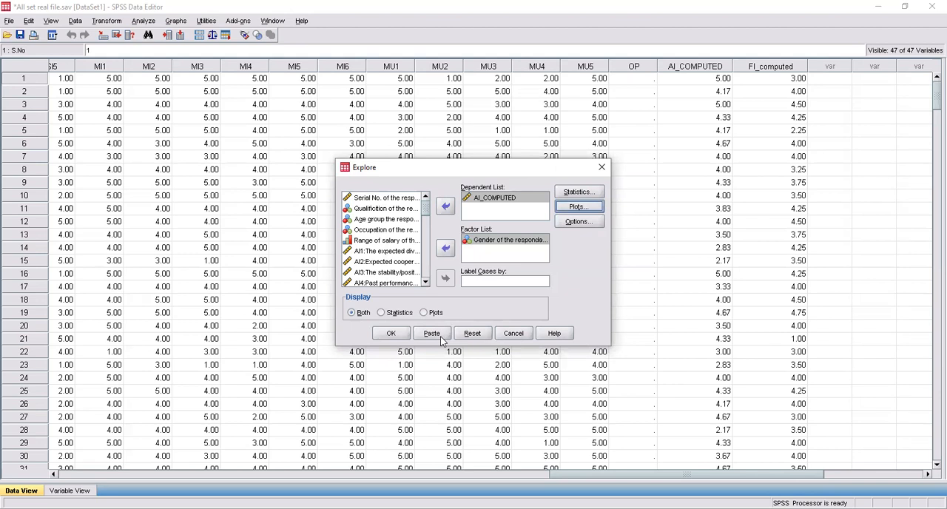
left_click(400, 334)
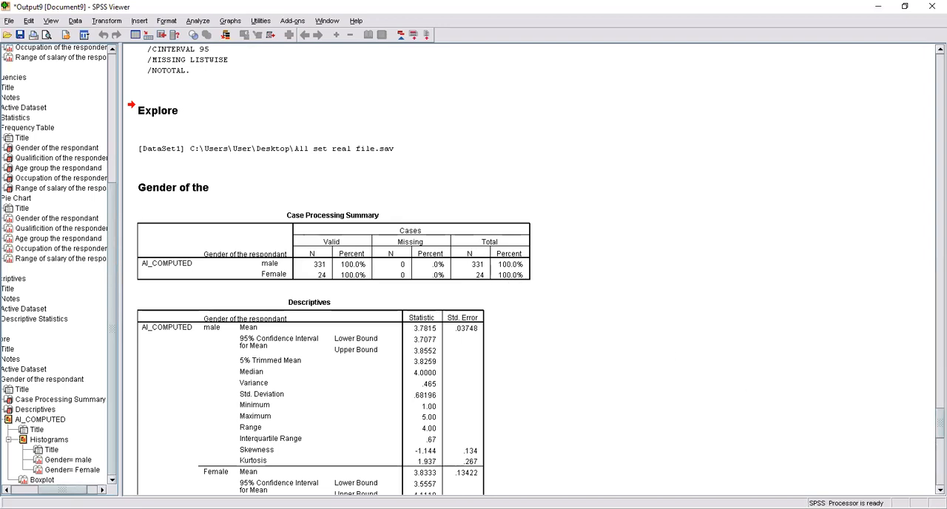
Step: Review the Explore output for AI_COMPUTED by gender, including the descriptives table, the histograms and the boxplot
scroll(745, 397, "down", 1)
scroll(584, 370, "down", 4)
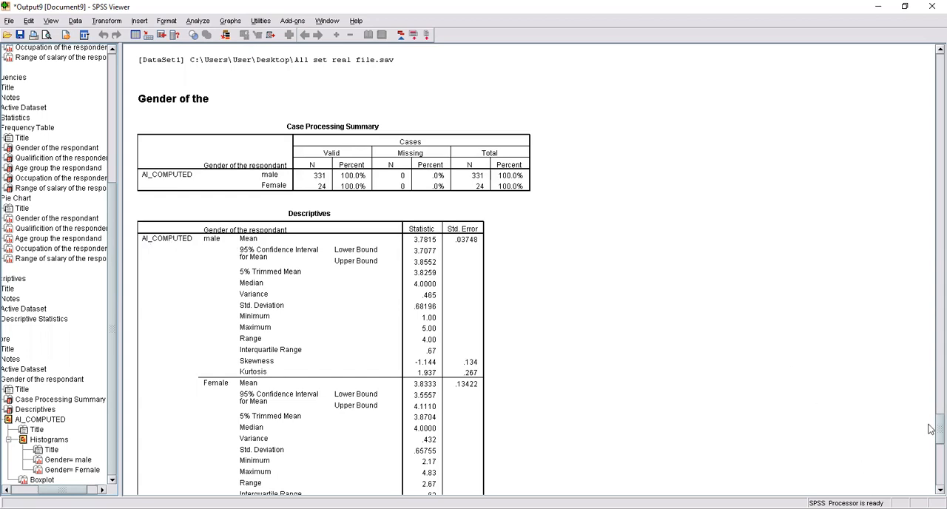
scroll(931, 445, "down", 1)
scroll(931, 444, "down", 10)
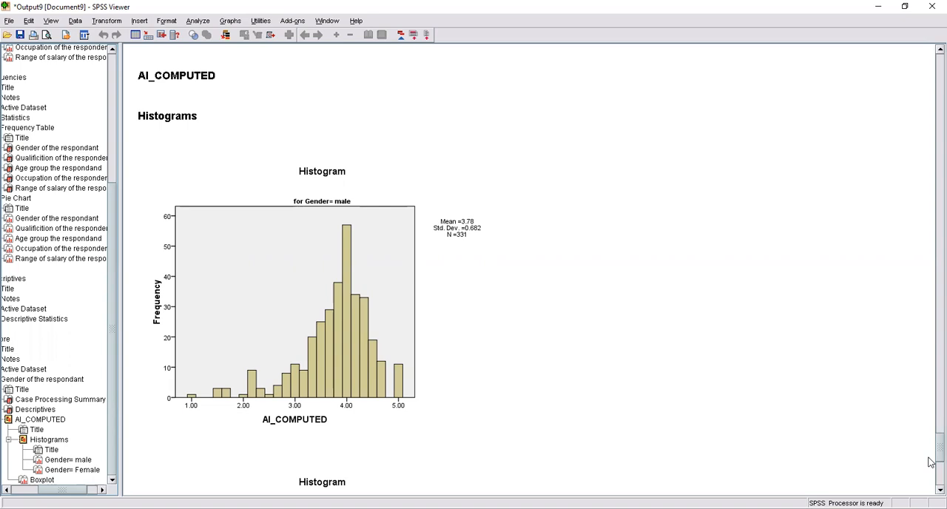
scroll(929, 460, "down", 1)
scroll(930, 464, "down", 10)
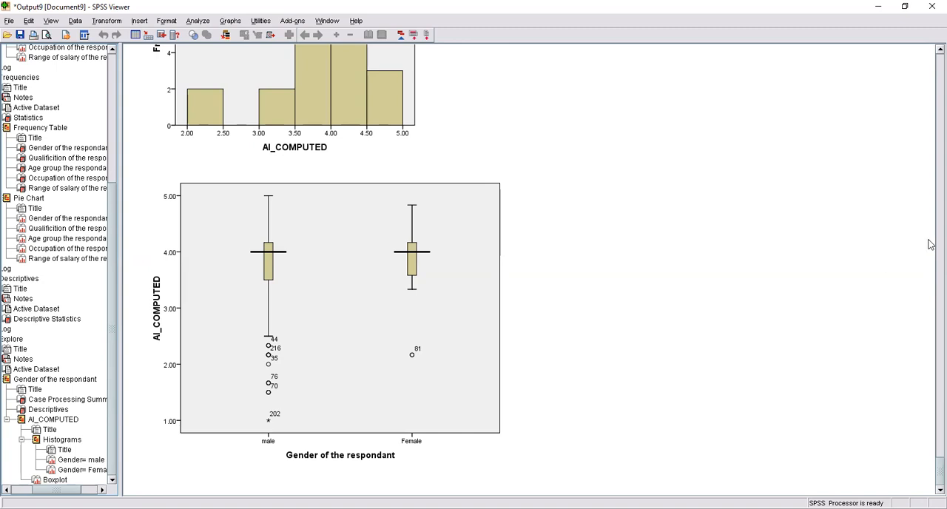
scroll(931, 296, "up", 5)
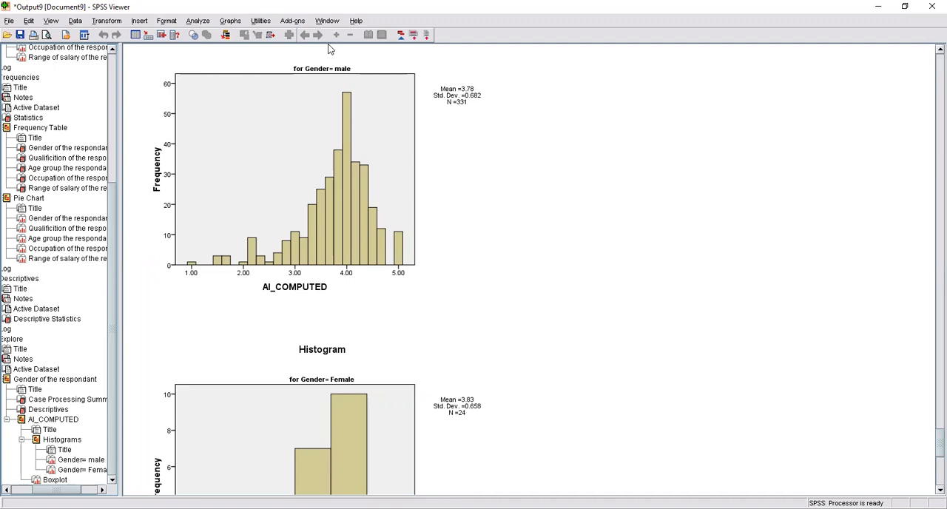
Step: Start a Reliability Analysis and add AI_COMPUTED and FI_computed as its items
left_click(196, 22)
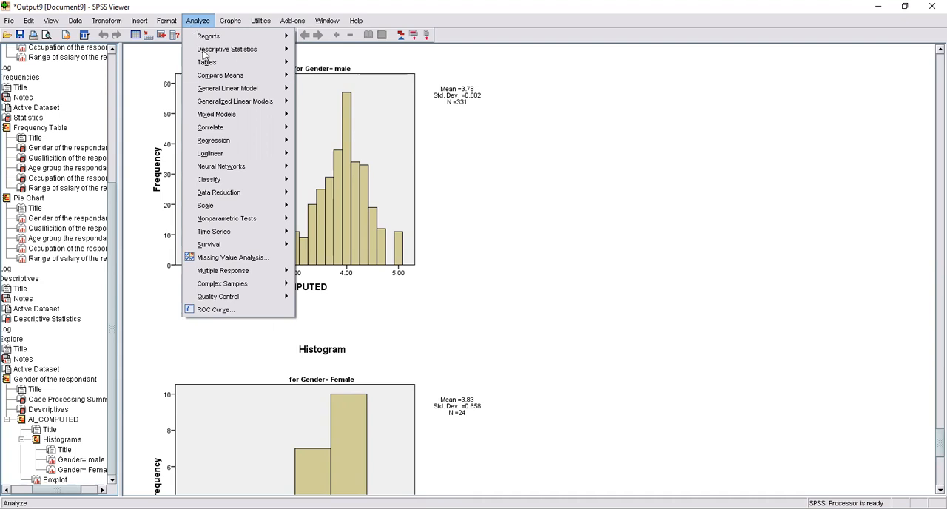
mouse_move(267, 210)
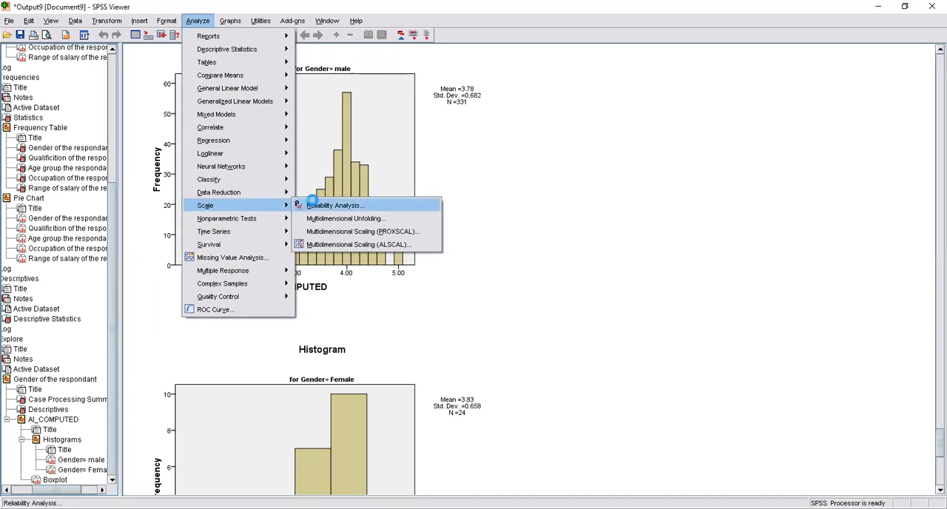
left_click(313, 206)
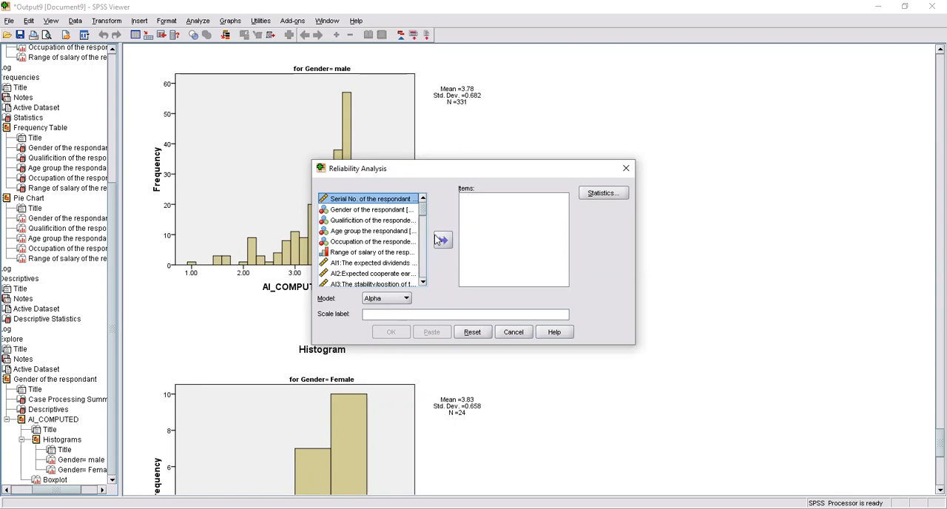
left_click_drag(413, 210, 423, 271)
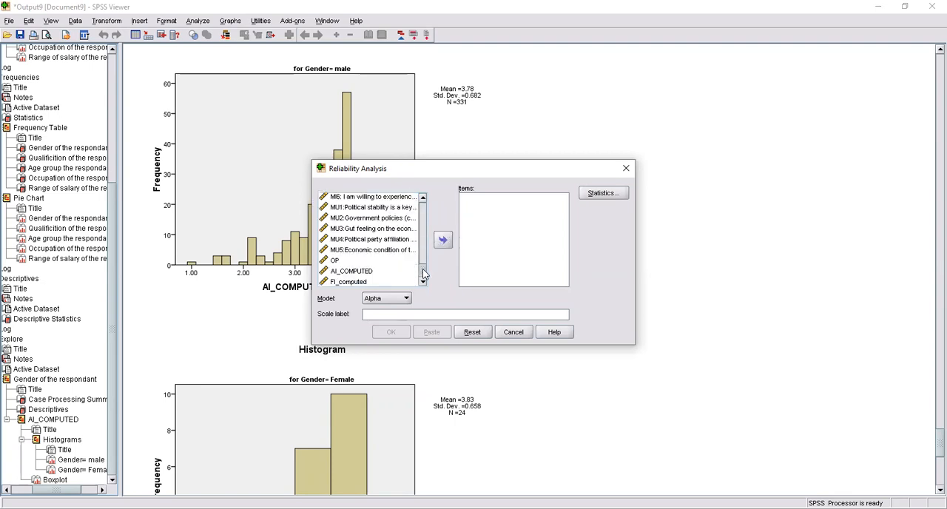
left_click(384, 273)
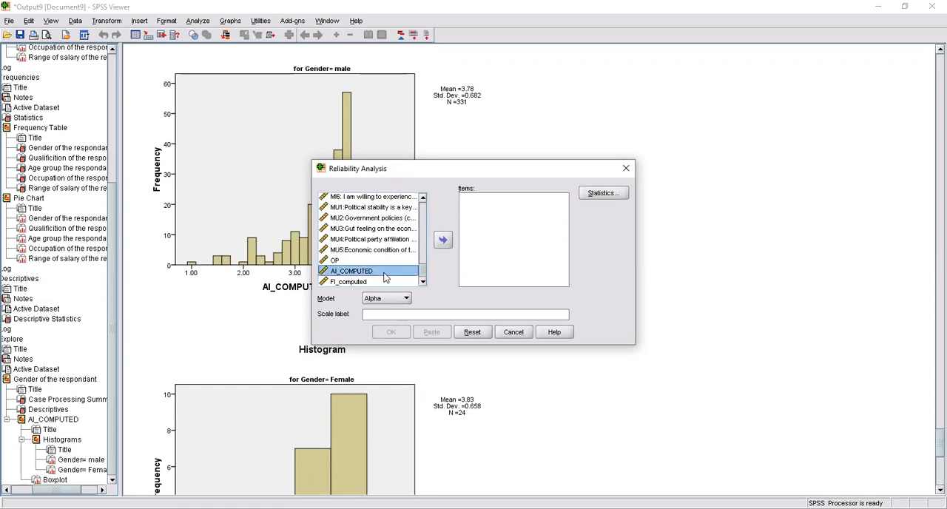
left_click(384, 282, "shift")
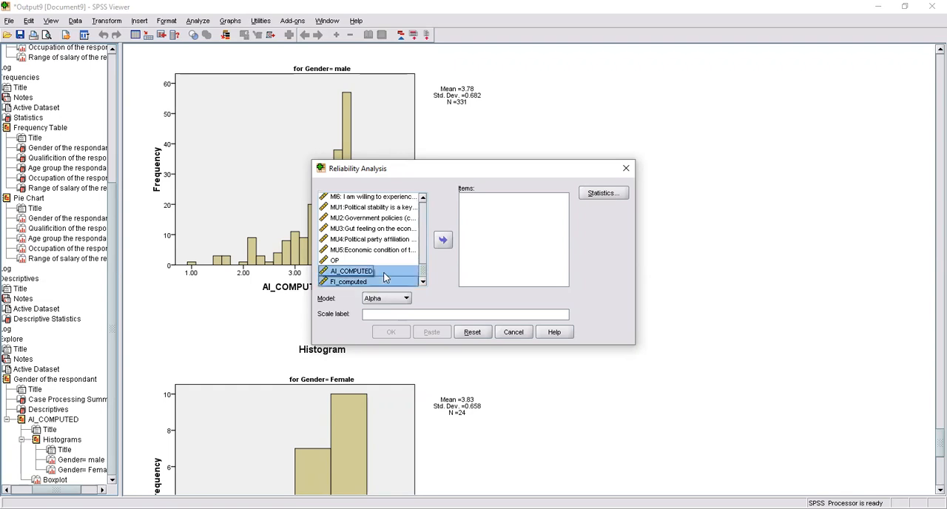
left_click(443, 240)
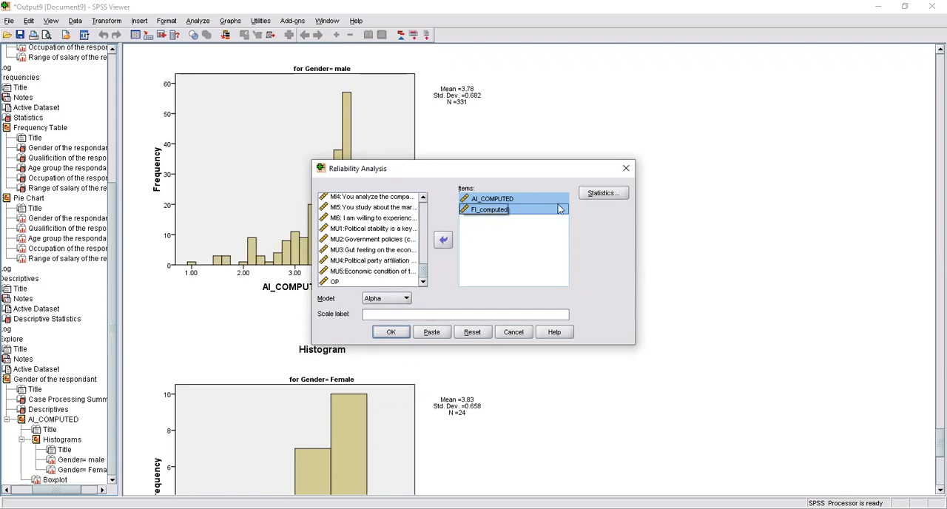
Step: Include the scale if item deleted descriptives in the reliability statistics and run the analysis with the Alpha model
left_click(601, 194)
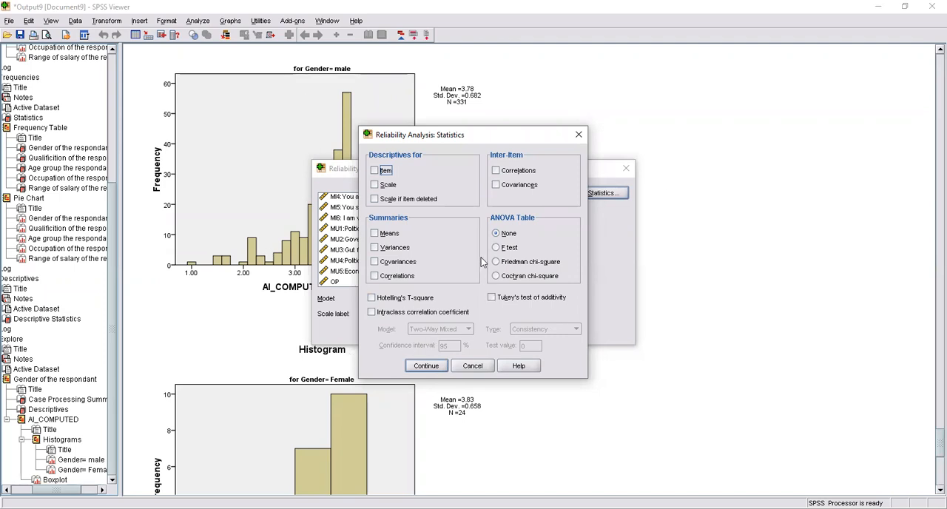
left_click(399, 199)
left_click(439, 367)
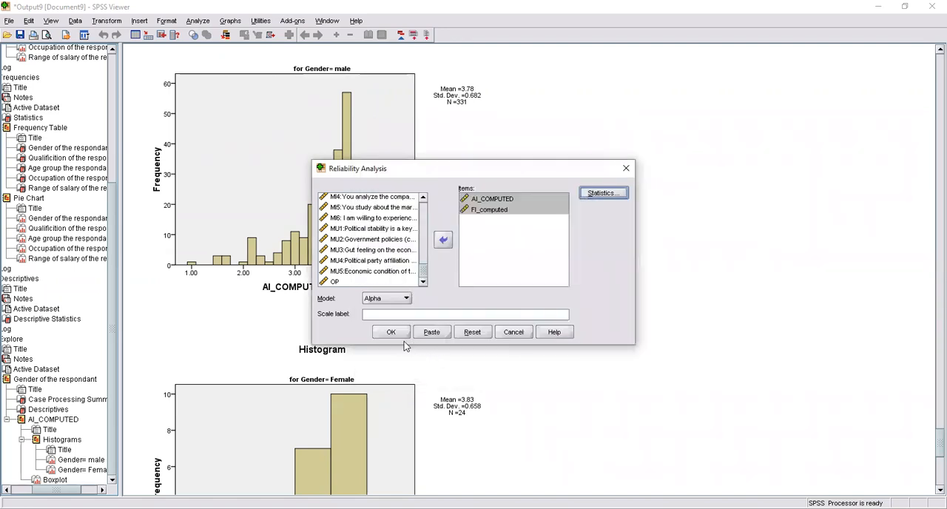
left_click(396, 334)
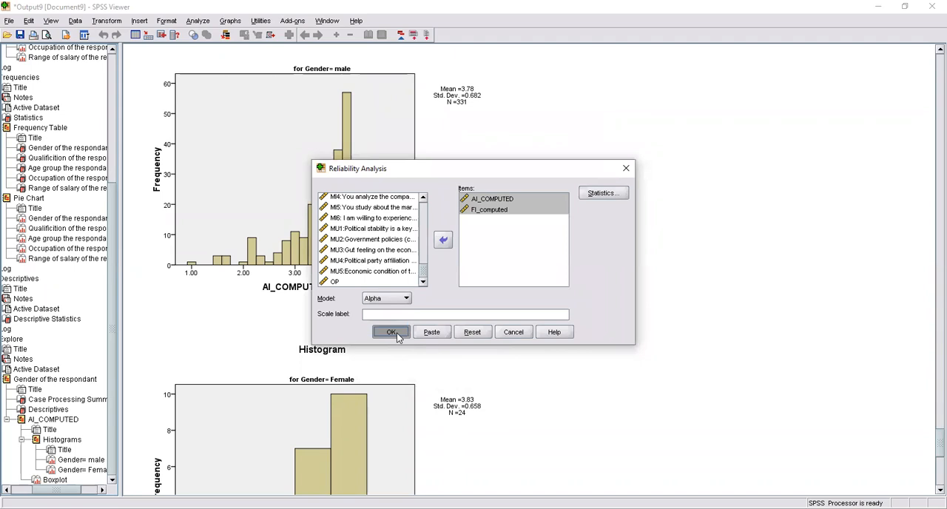
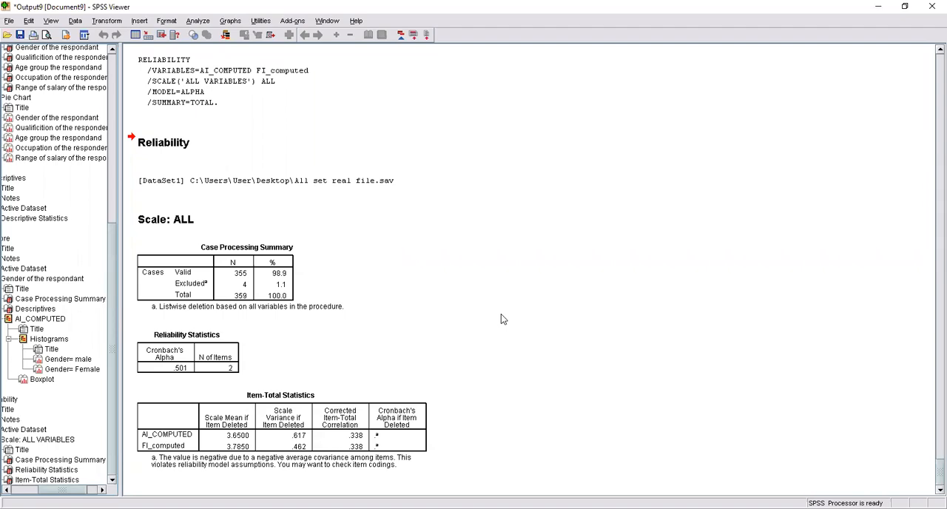
Step: Start a Factor Analysis and add AI_COMPUTED and FI_computed as its variables
left_click(207, 22)
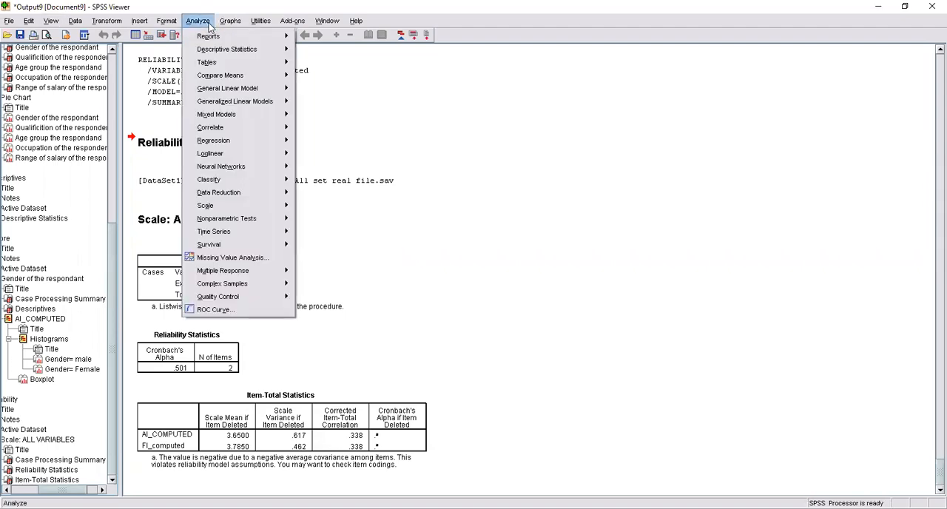
mouse_move(284, 194)
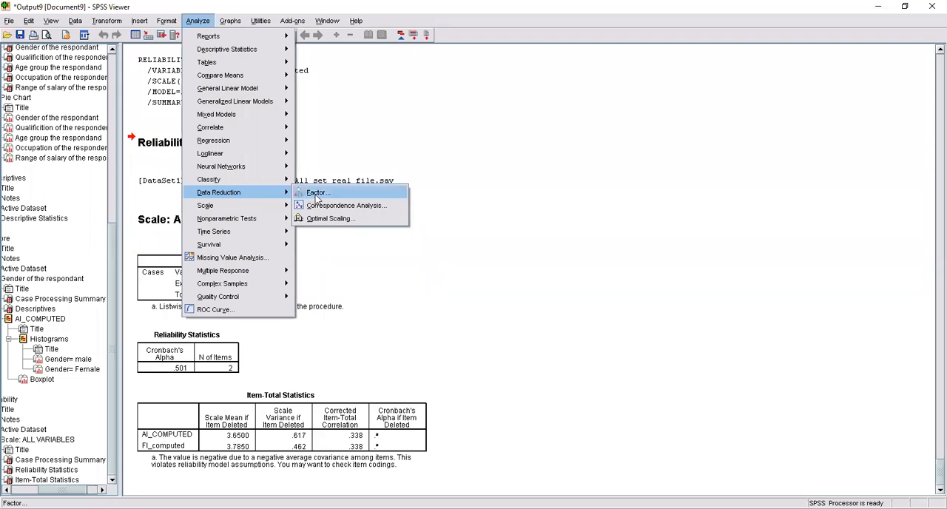
left_click(317, 193)
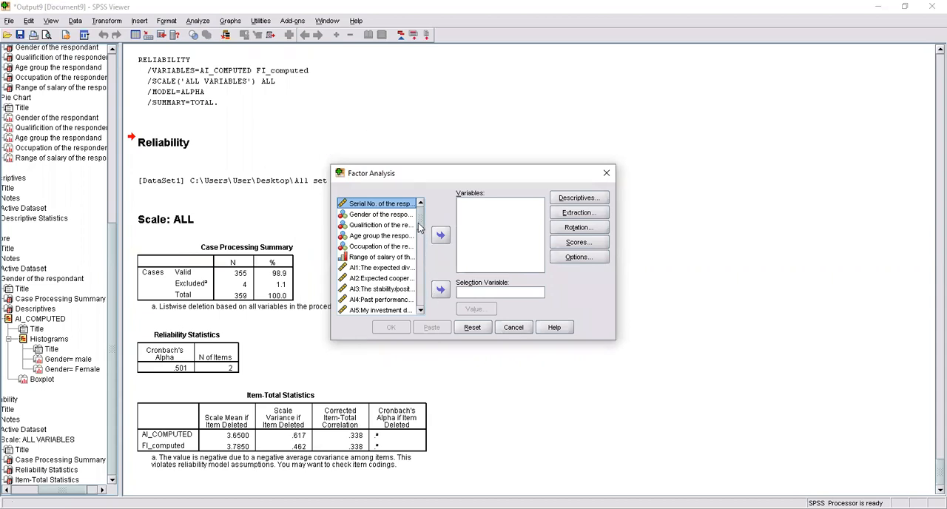
left_click_drag(419, 218, 419, 308)
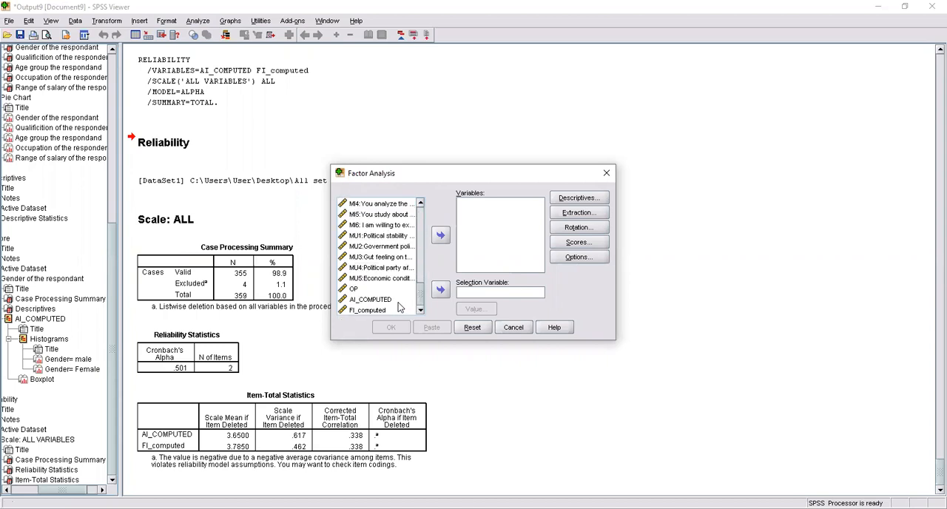
left_click(398, 302)
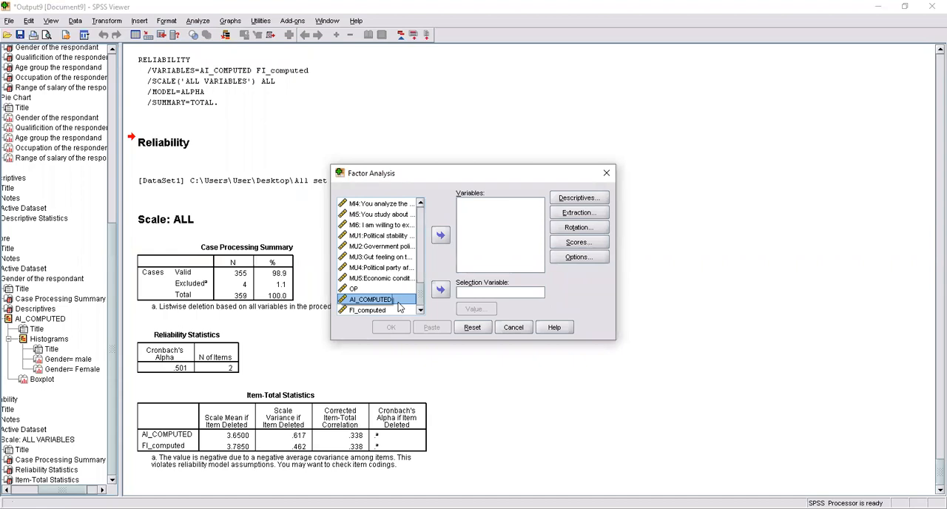
left_click(399, 305, "shift")
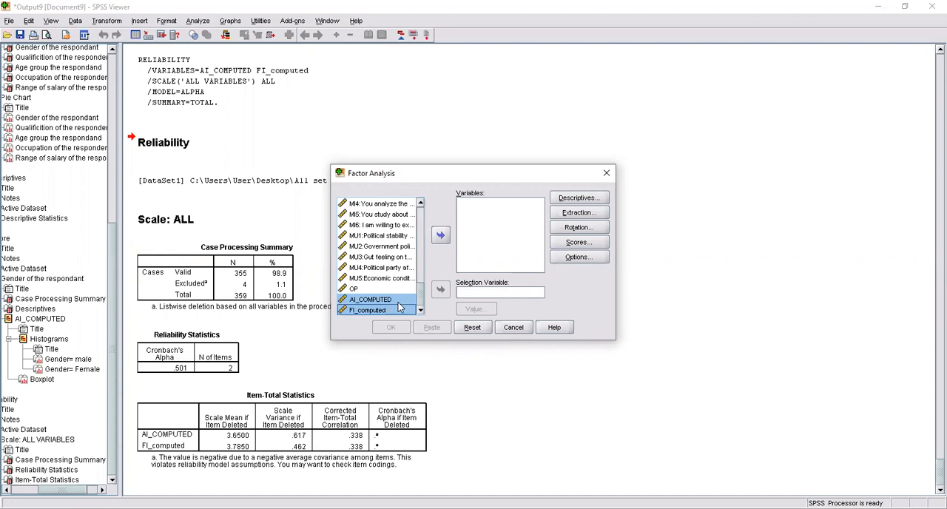
left_click(435, 233)
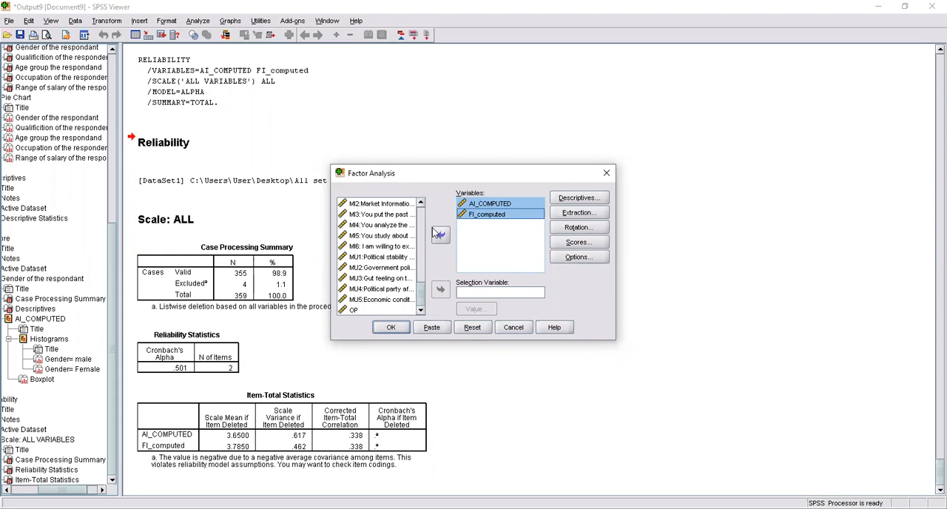
Step: Include the KMO and Bartlett's test of sphericity in the factor analysis descriptives
left_click(592, 199)
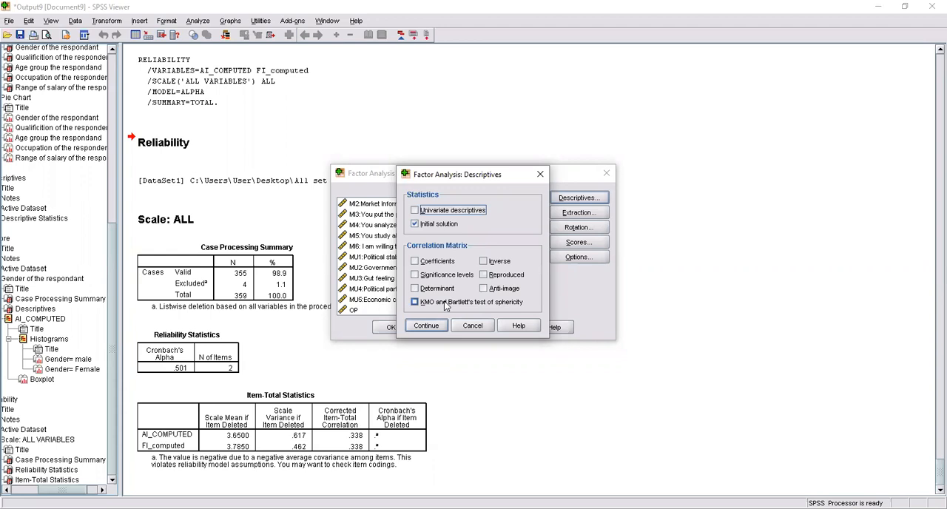
left_click(446, 304)
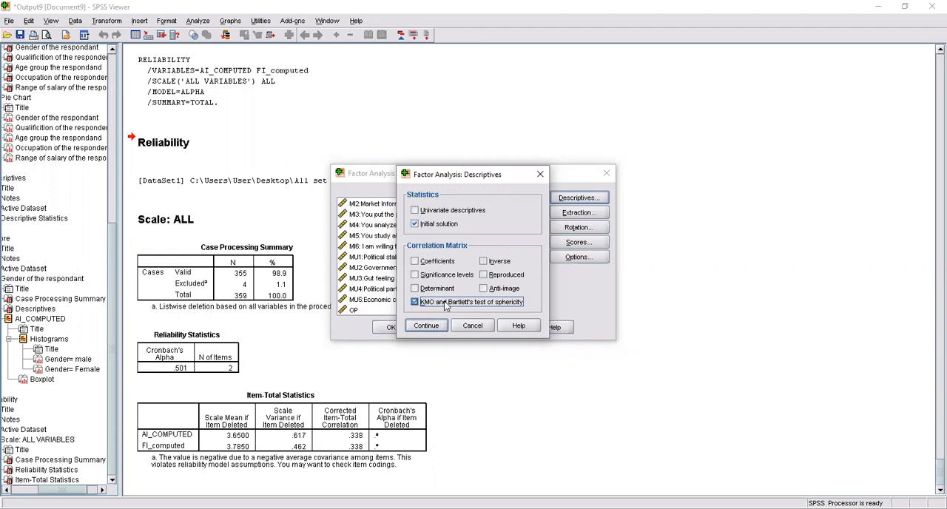
left_click(426, 326)
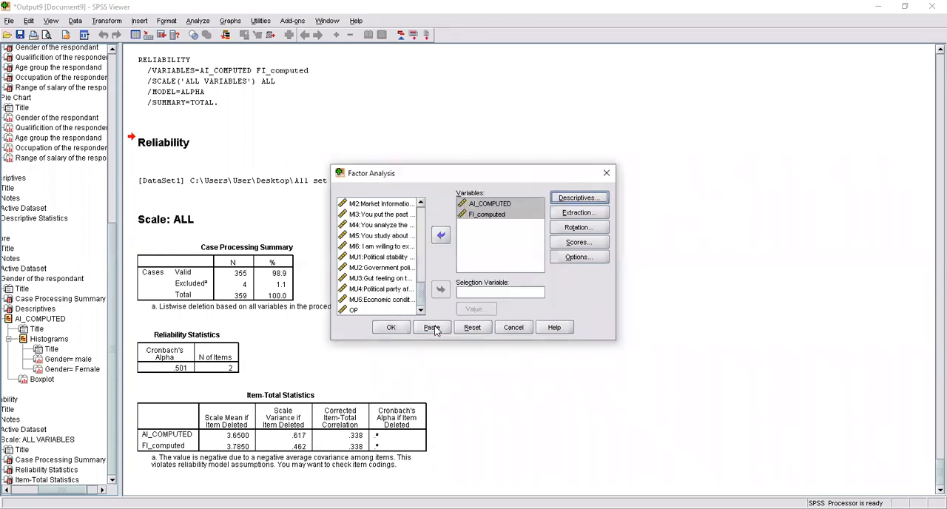
Step: Keep the default extraction settings, set the rotation method to Varimax and run the factor analysis
left_click(580, 212)
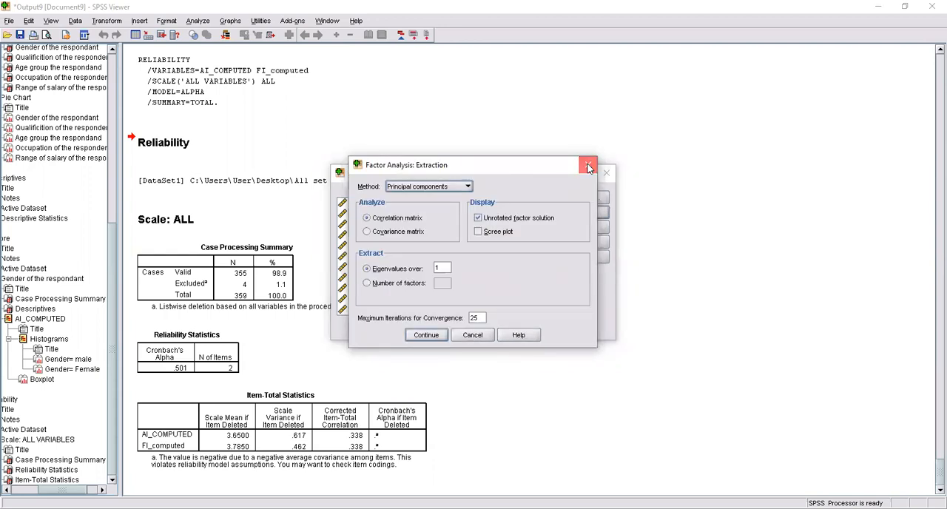
left_click(599, 230)
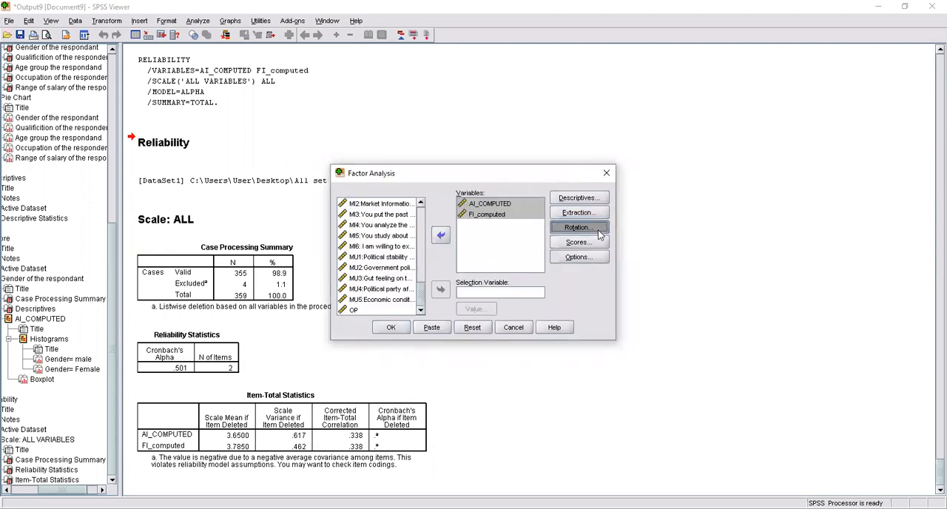
left_click(442, 227)
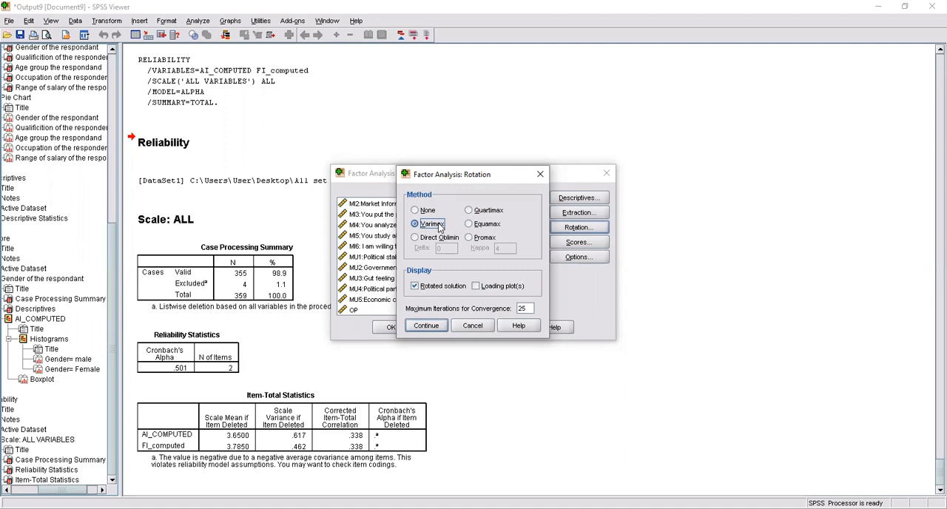
left_click(437, 327)
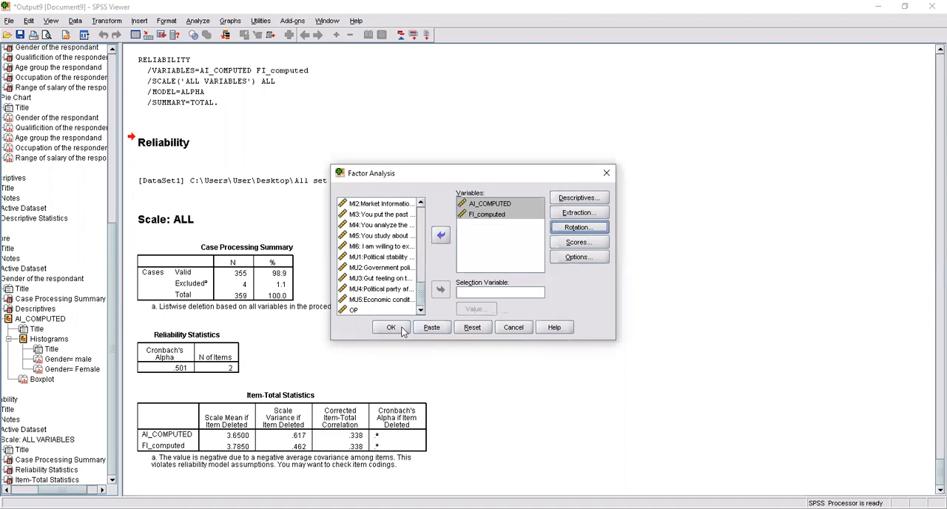
left_click(402, 330)
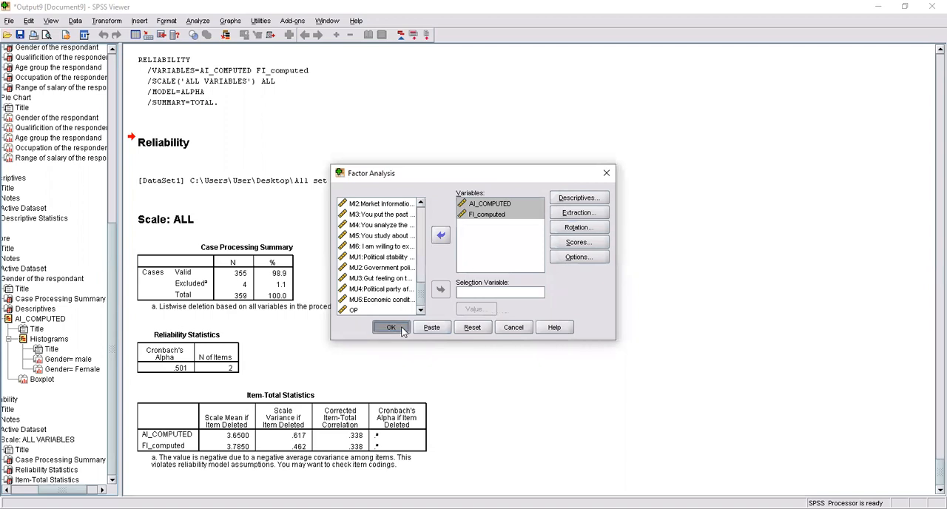